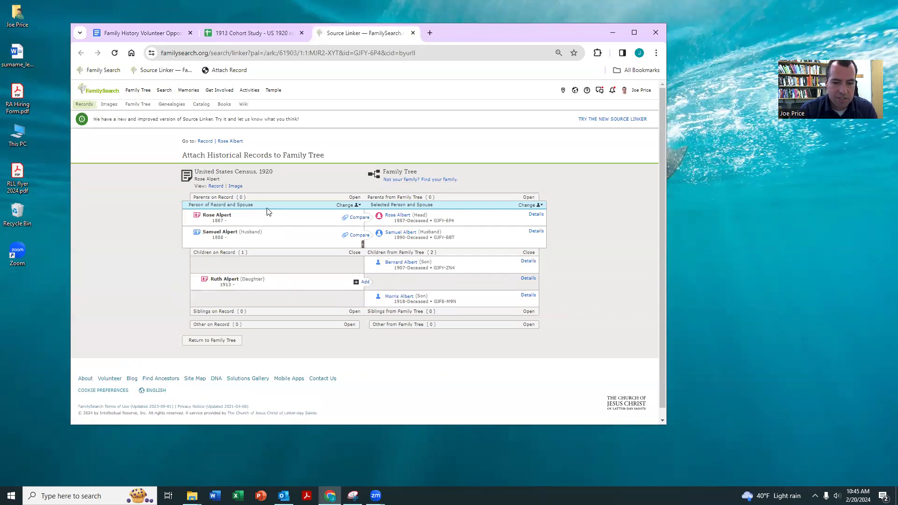
- Expand the details of the selected head and husband to compare the 1920 census record with the Family Tree
left_click(536, 231)
left_click(535, 215)
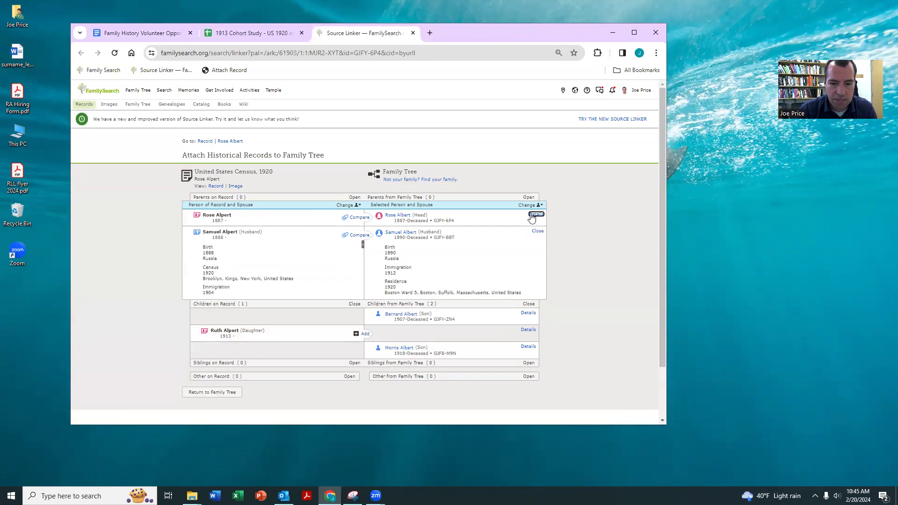
scroll(510, 284, "down", 1)
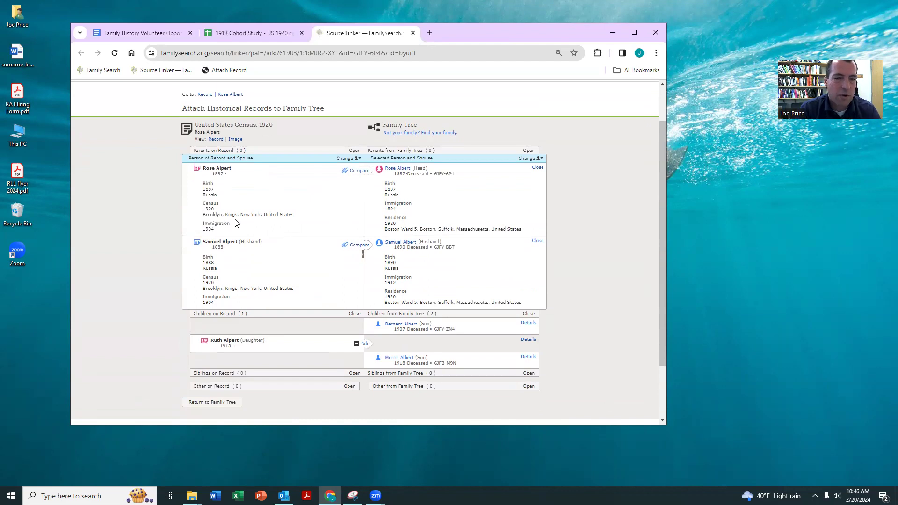
- Close the reviewed Source Linker record and enter 1 as the result for row 4612 of the NY sheet
left_click(413, 33)
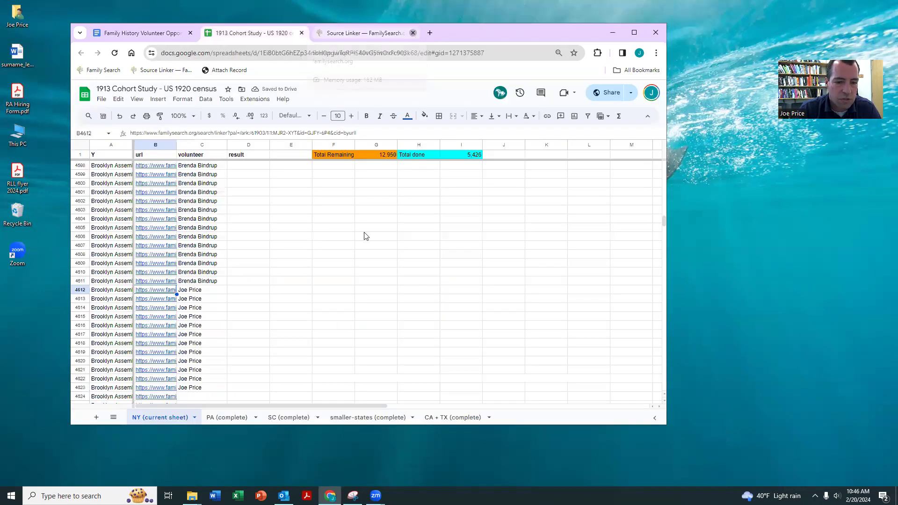
left_click(246, 290)
type("1")
key("Return")
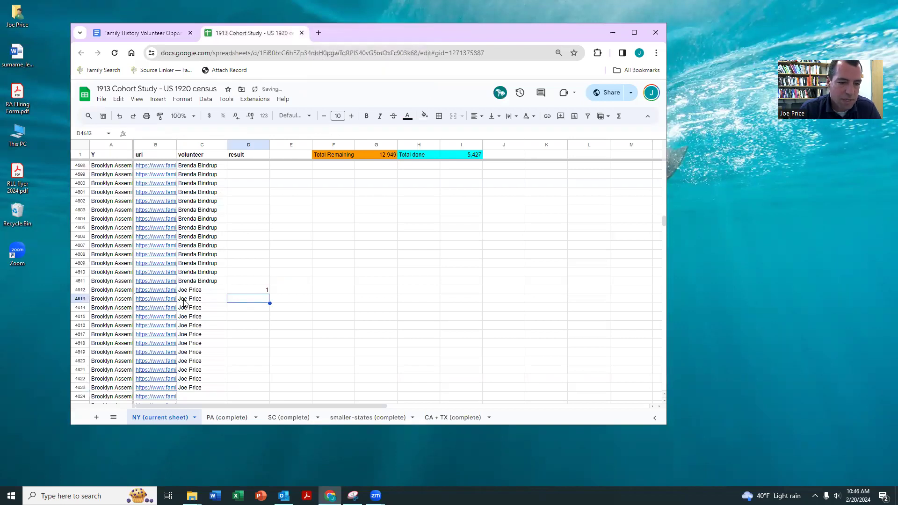
- Open the record linked in row 4613 and compare the expanded details of the selected person and both parents
left_click(164, 300)
left_click(187, 312)
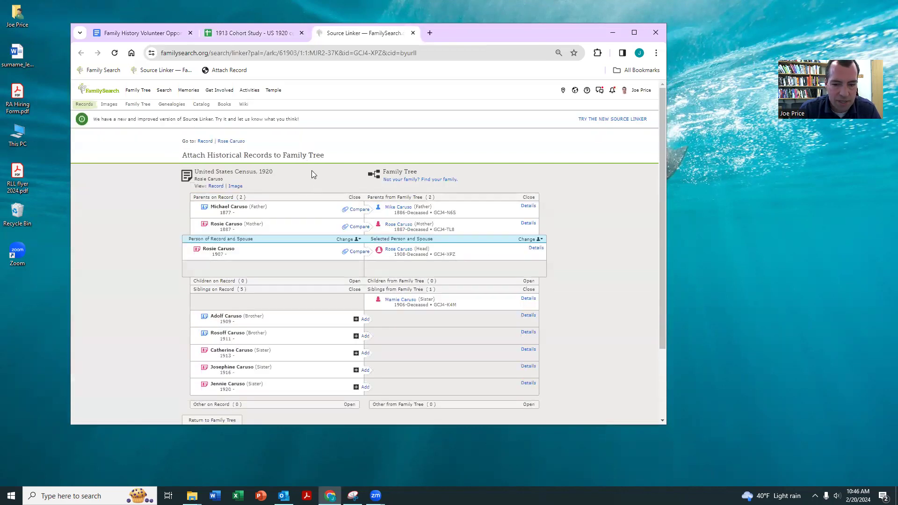
scroll(311, 170, "down", 2)
left_click(534, 159)
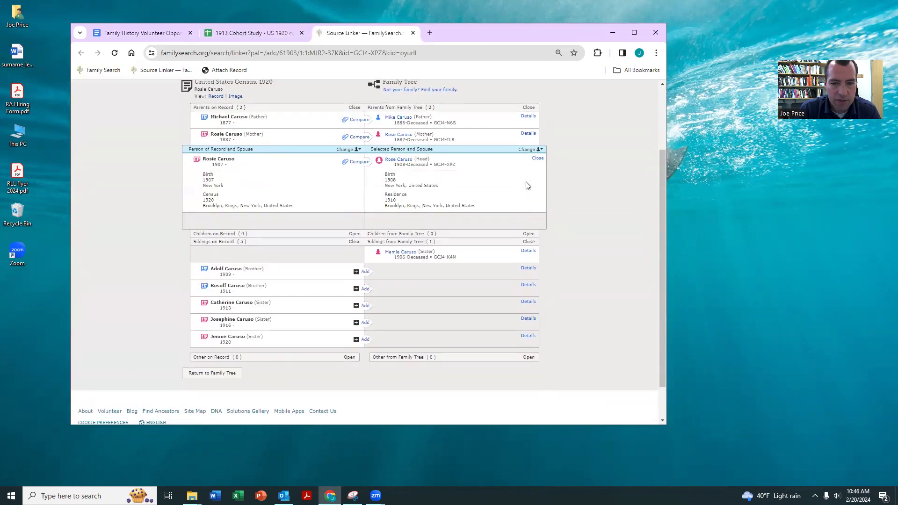
left_click(529, 134)
left_click(529, 116)
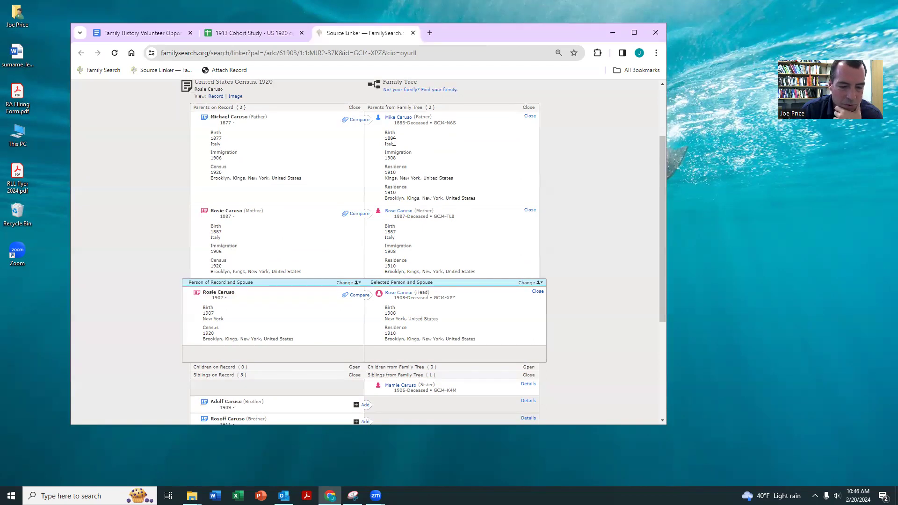
scroll(394, 142, "down", 1)
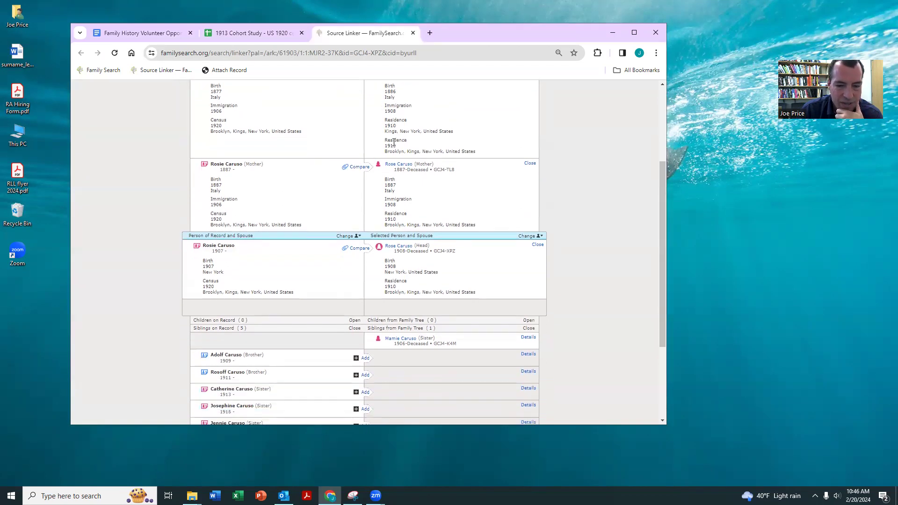
scroll(394, 143, "up", 2)
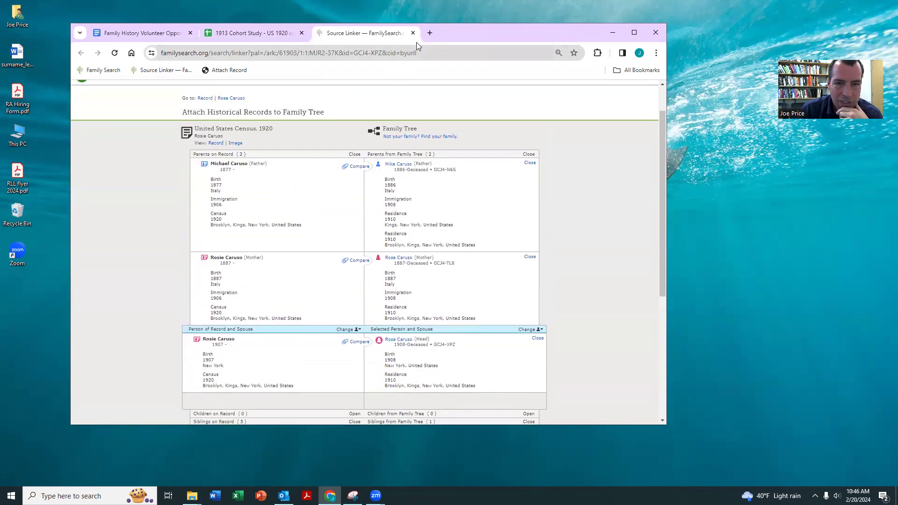
- Close the reviewed record without attaching anything and enter 1 as the result for row 4613
left_click(413, 33)
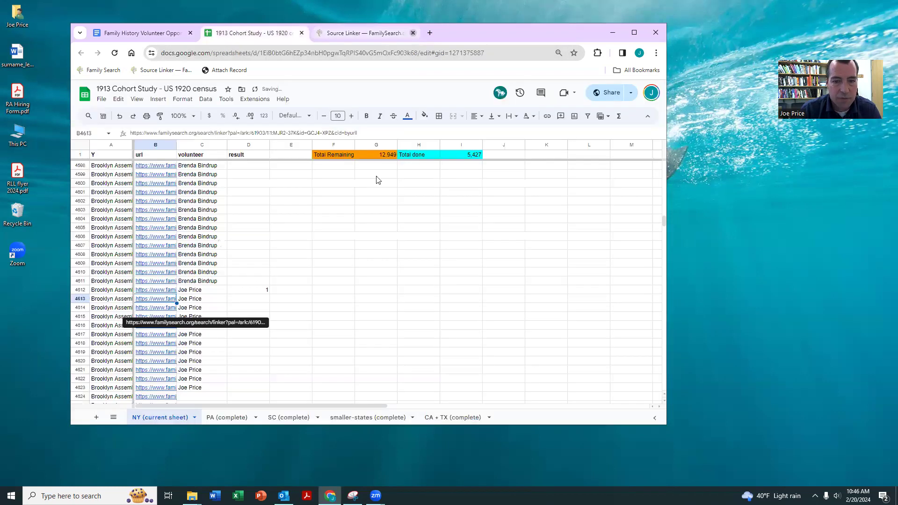
left_click(250, 299)
type("1")
key("Return")
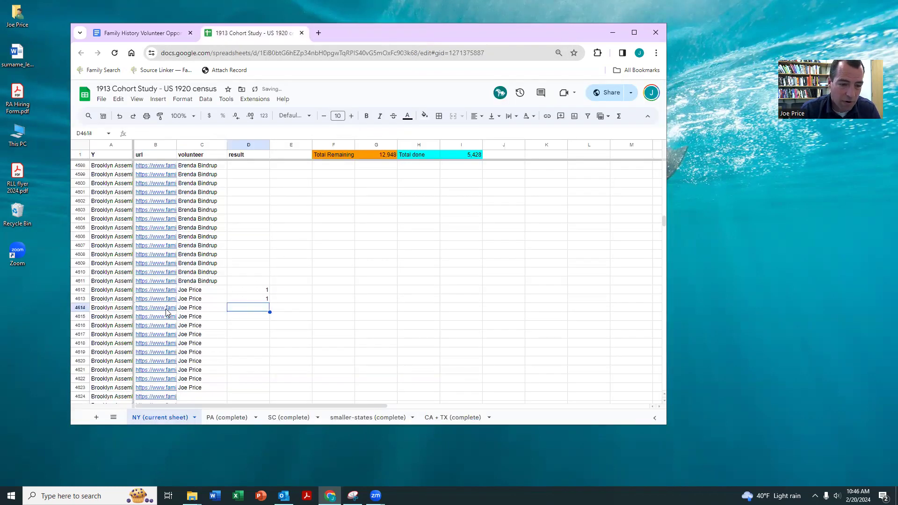
- Open the record linked in row 4614 and compare the details of the head, the husband and both matched daughters
left_click(167, 310)
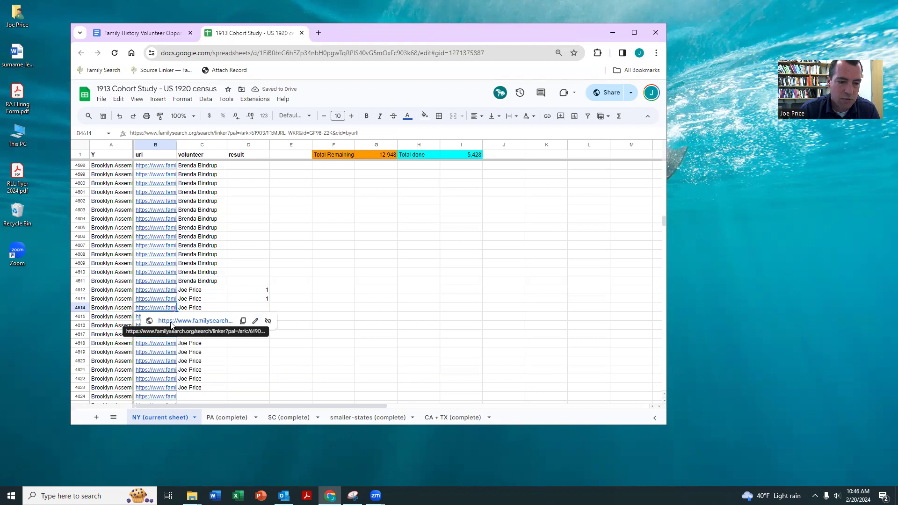
left_click(172, 322)
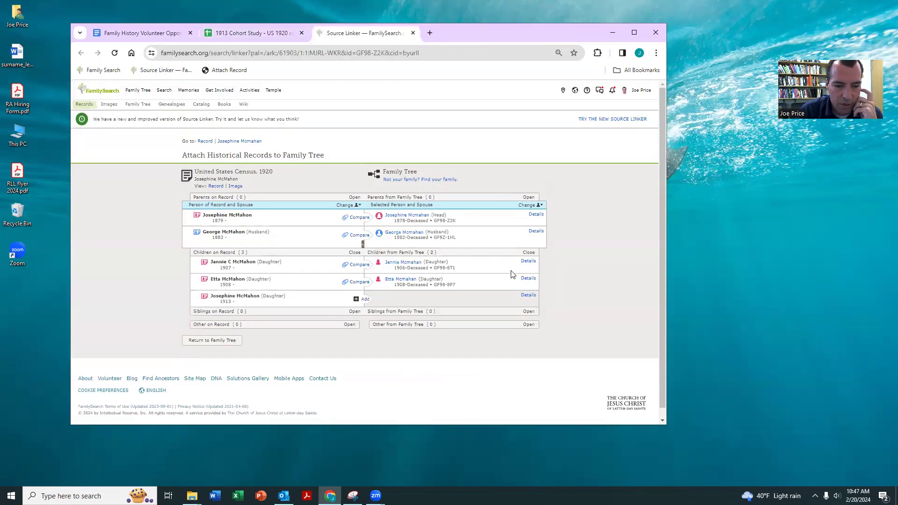
left_click(528, 278)
scroll(515, 272, "down", 1)
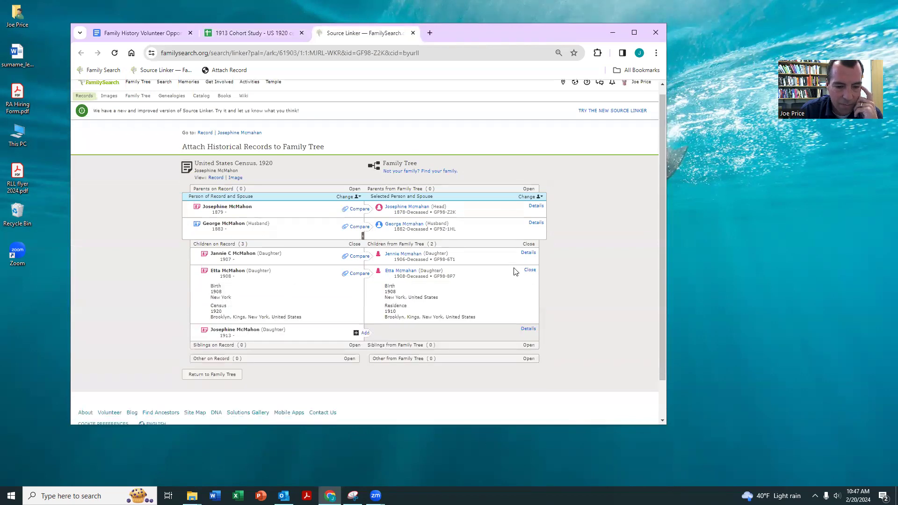
scroll(515, 272, "down", 1)
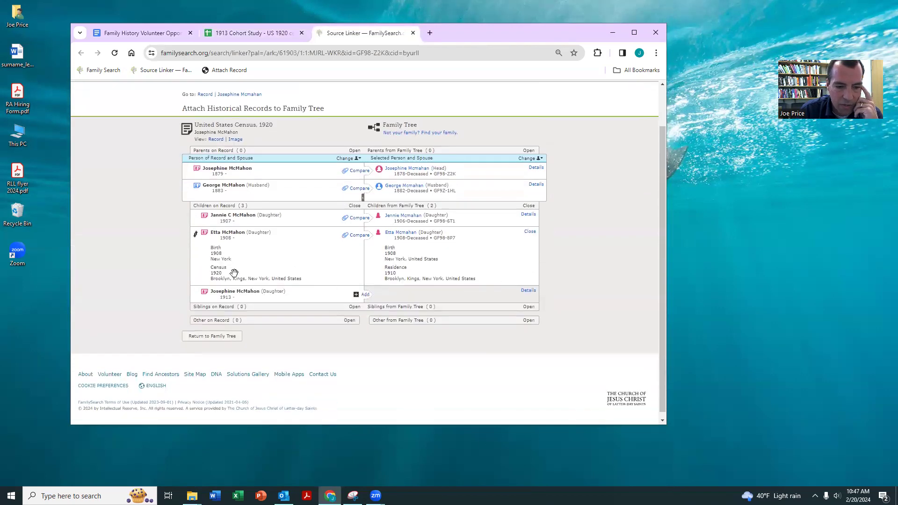
left_click(536, 167)
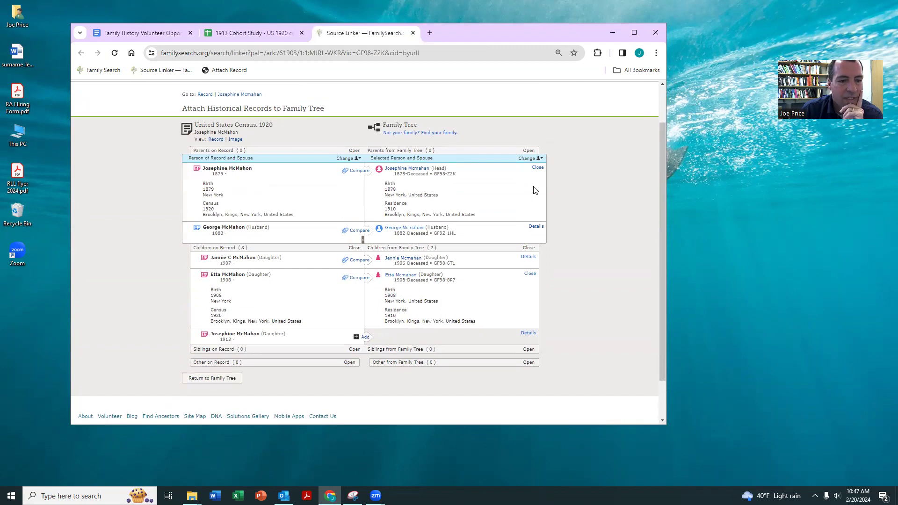
left_click(536, 227)
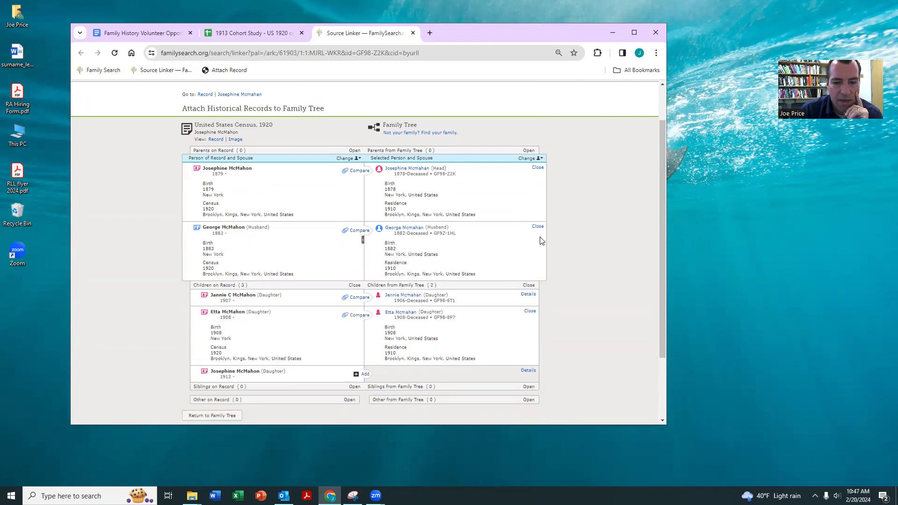
left_click(528, 294)
- Compare the head's entries and attach the 1920 census source, including the 1920 residence in Brooklyn, Kings, New York, United States
left_click(358, 171)
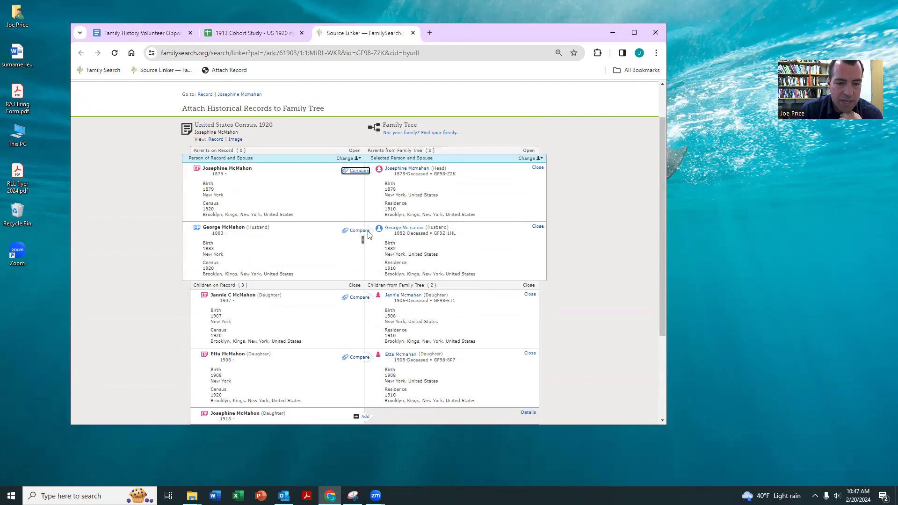
left_click(363, 240)
scroll(421, 281, "down", 2)
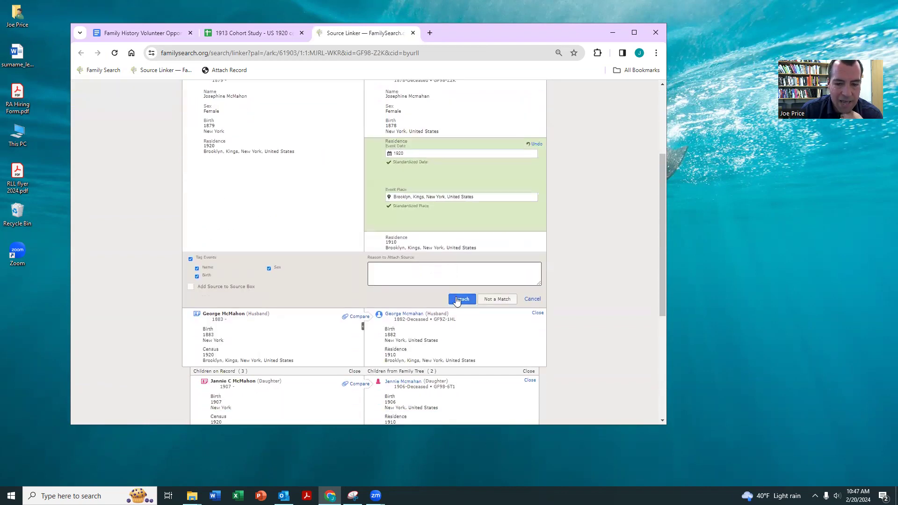
left_click(462, 300)
scroll(449, 218, "up", 1)
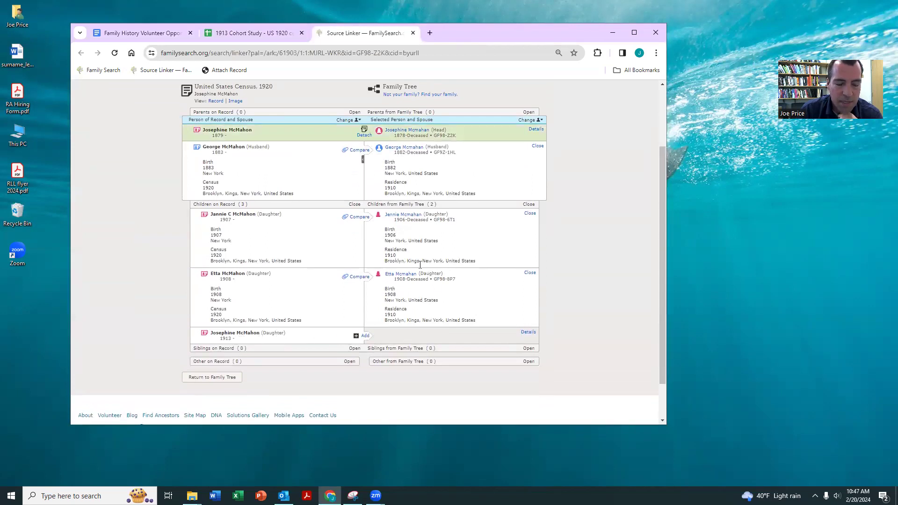
- Run the Attach Record bookmarklet for the remaining family members and move the Source Linker into its own window
left_click(228, 71)
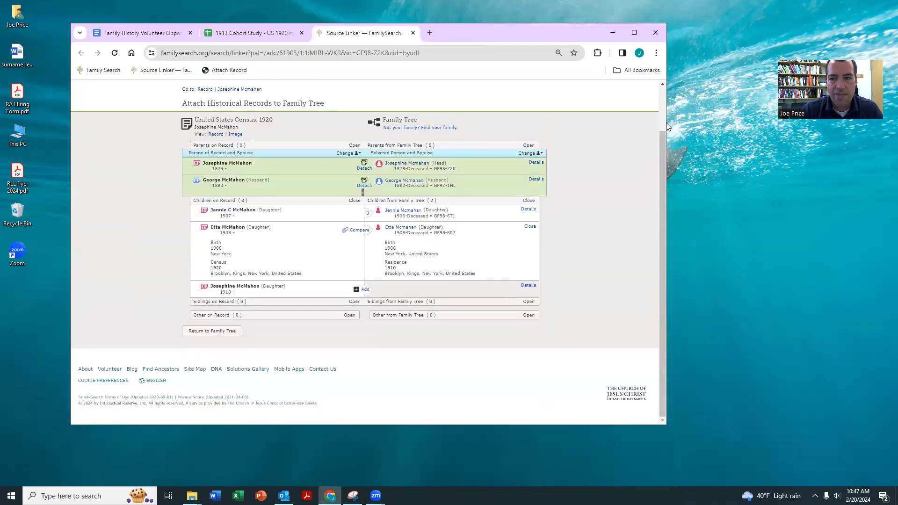
double_click(595, 36)
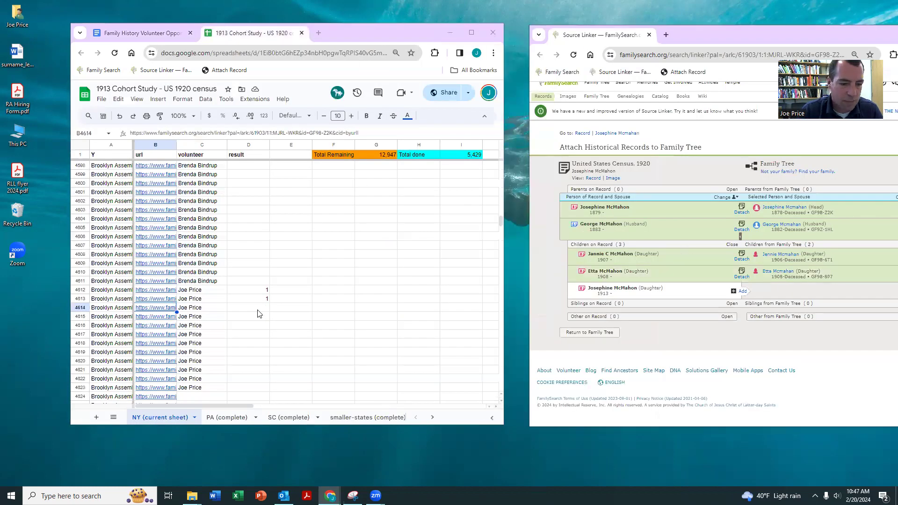
- Enter 1 as the result for row 4614 in the NY sheet
left_click(248, 308)
type("1")
key("Return")
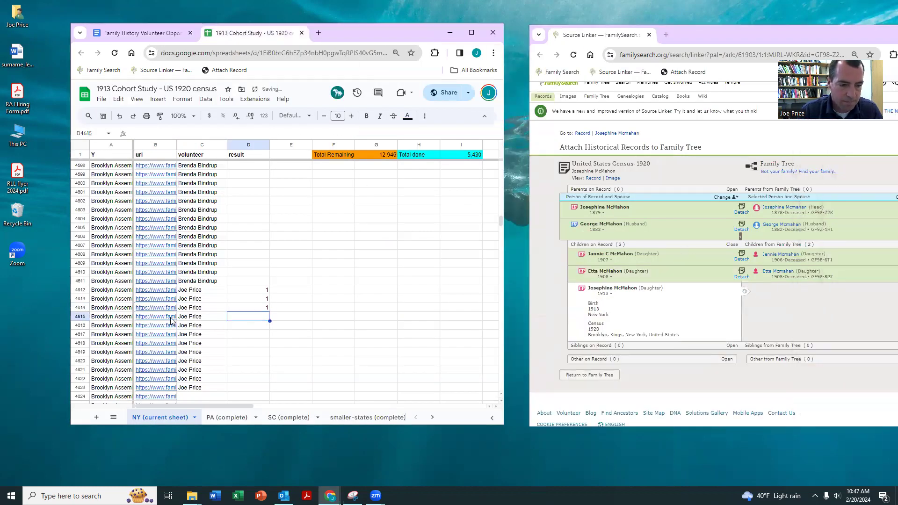
- Open the record linked in row 4615, close the volunteer opportunities document, and compare the couple and children on both sides
left_click(173, 318)
left_click(181, 330)
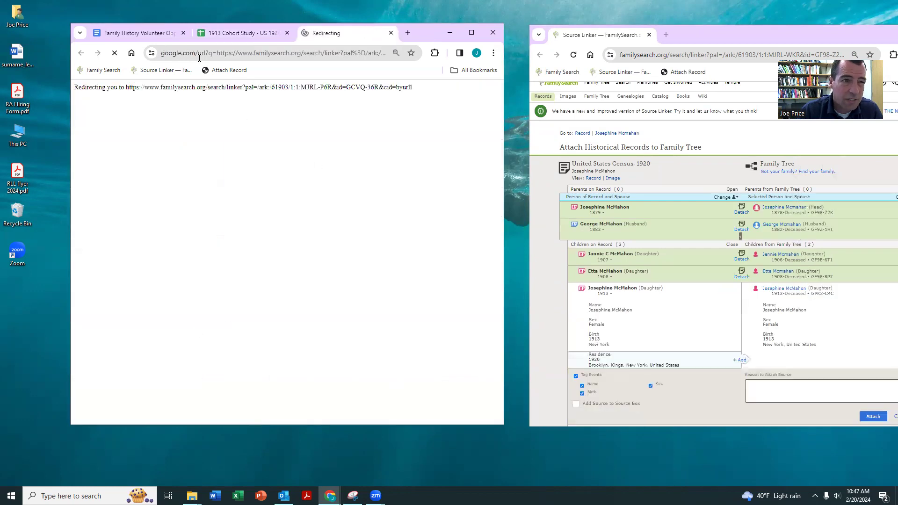
left_click(182, 33)
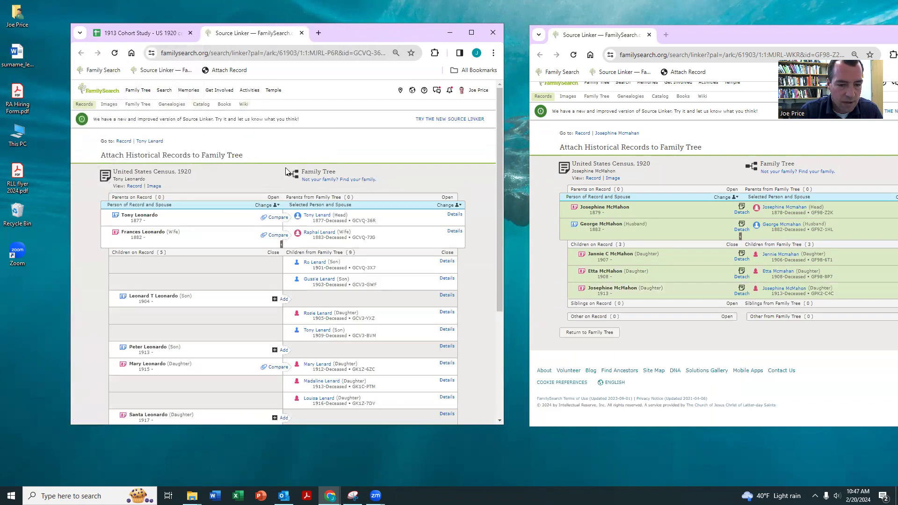
scroll(289, 160, "down", 2)
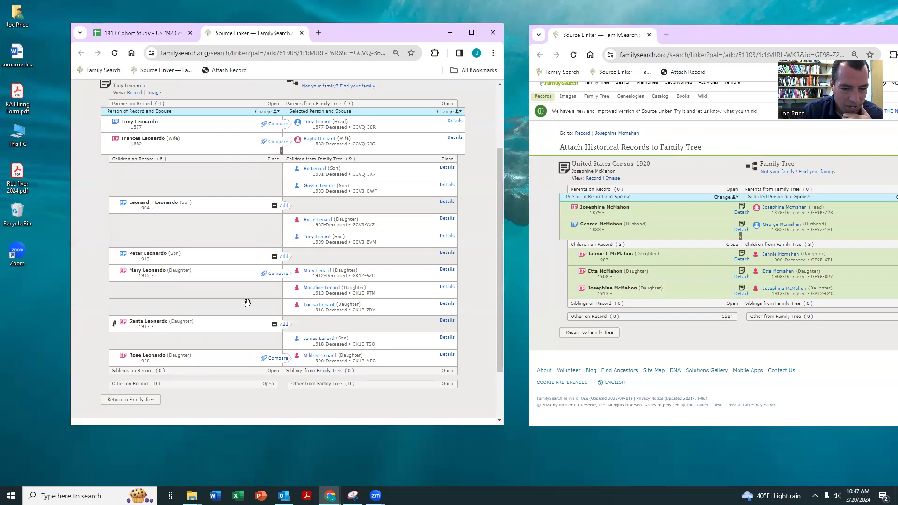
scroll(239, 363, "up", 2)
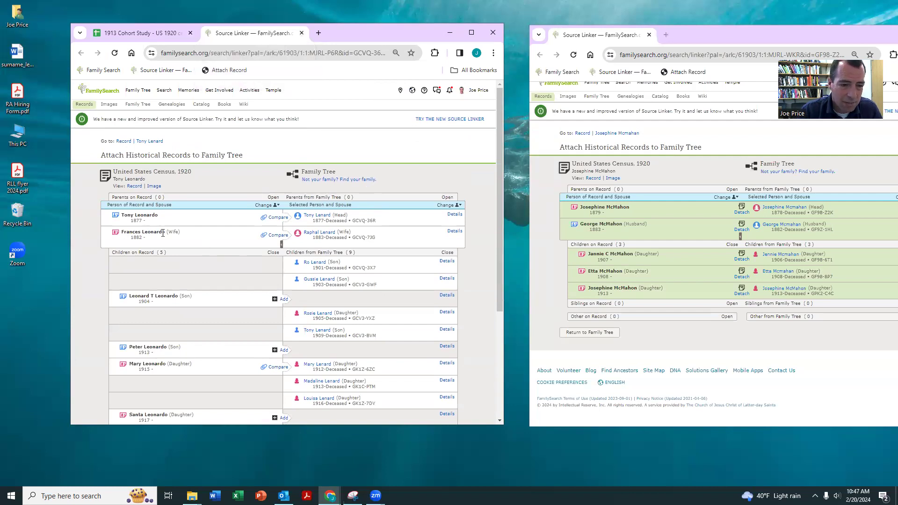
- Close the record without attaching it and enter 1 as the result for row 4615
left_click(302, 33)
left_click(247, 317)
type("1")
key("Return")
- Open the record linked in row 4616 and compare the expanded details of the sister, the selected person and the mother
scroll(248, 323, "down", 1)
left_click(163, 308)
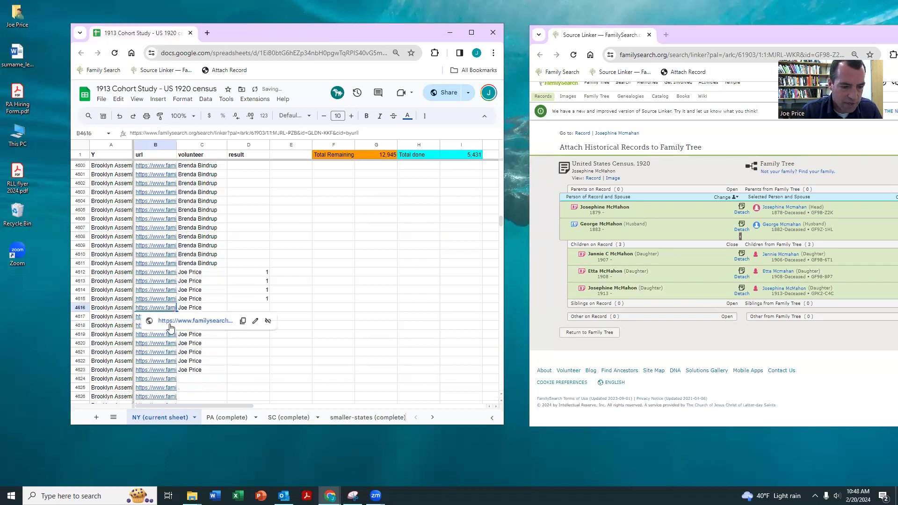
left_click(169, 321)
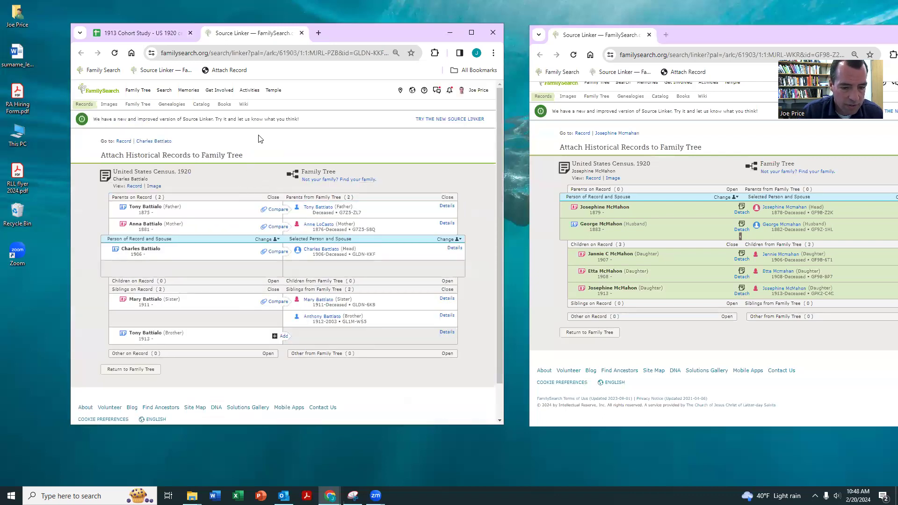
scroll(256, 155, "down", 1)
left_click(445, 262)
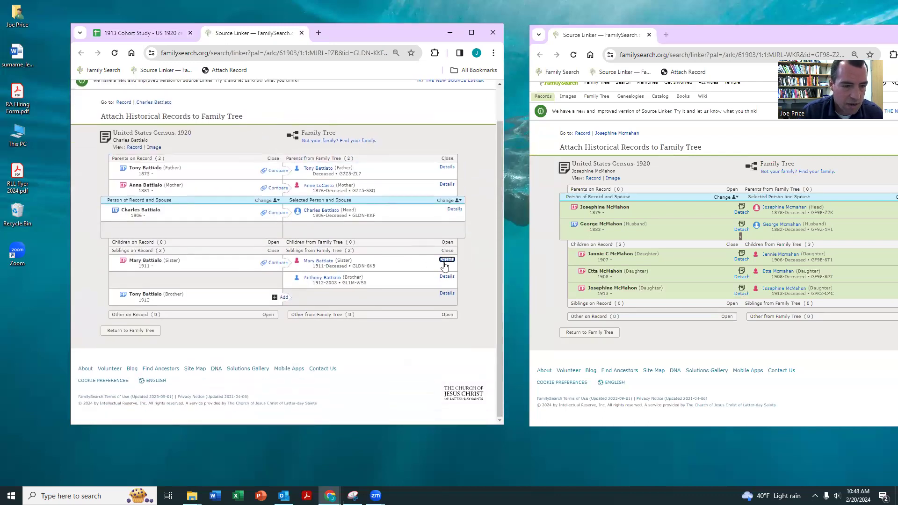
left_click(453, 210)
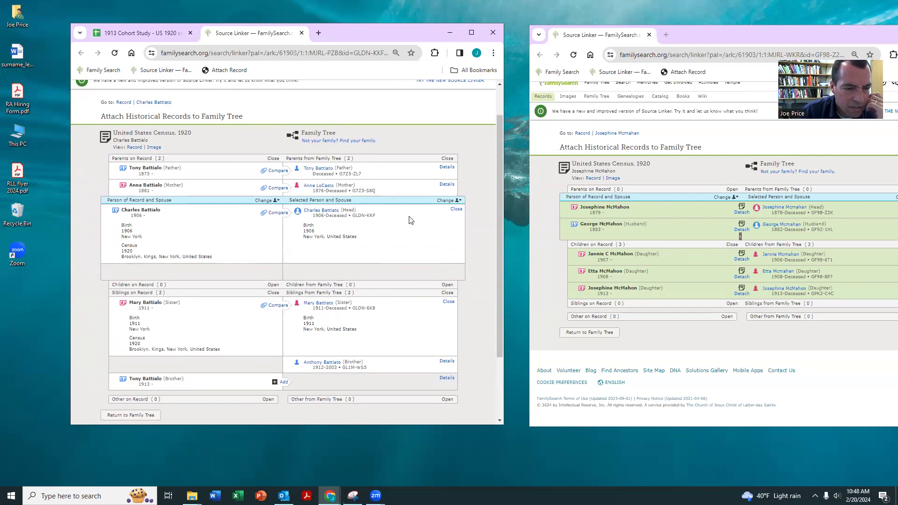
left_click(447, 185)
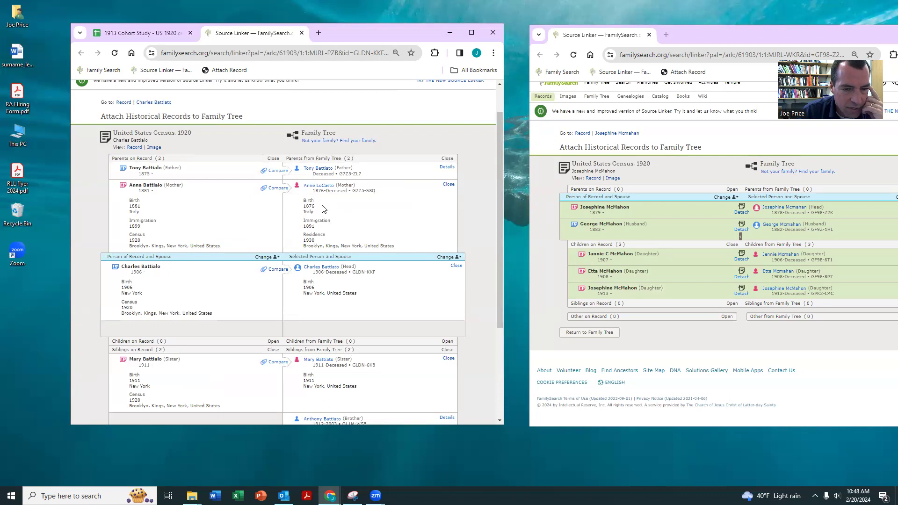
scroll(383, 194, "down", 1)
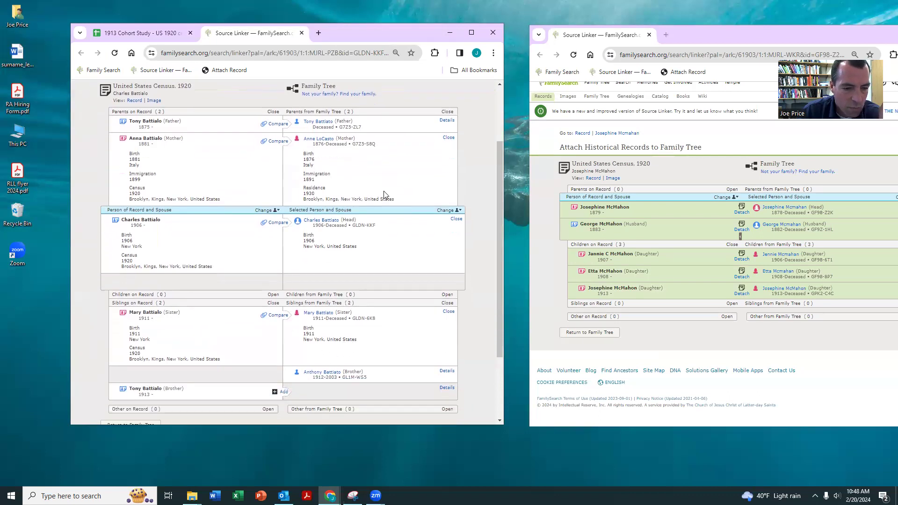
- Line up the census record's unmatched brother with the unmatched brother in the Family Tree and expand the details to compare them
left_click_drag(135, 389, 178, 374)
left_click(446, 372)
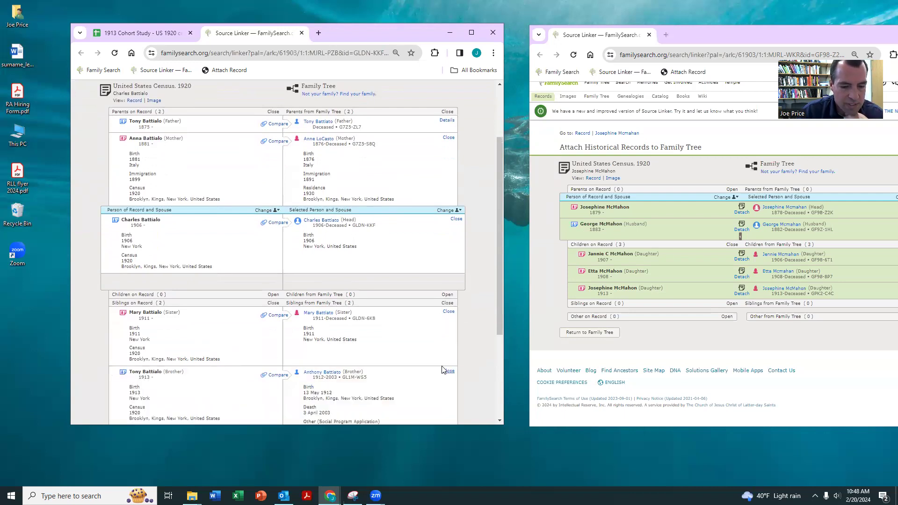
scroll(431, 292, "down", 2)
left_click_drag(125, 278, 237, 305)
left_click_drag(125, 360, 140, 285)
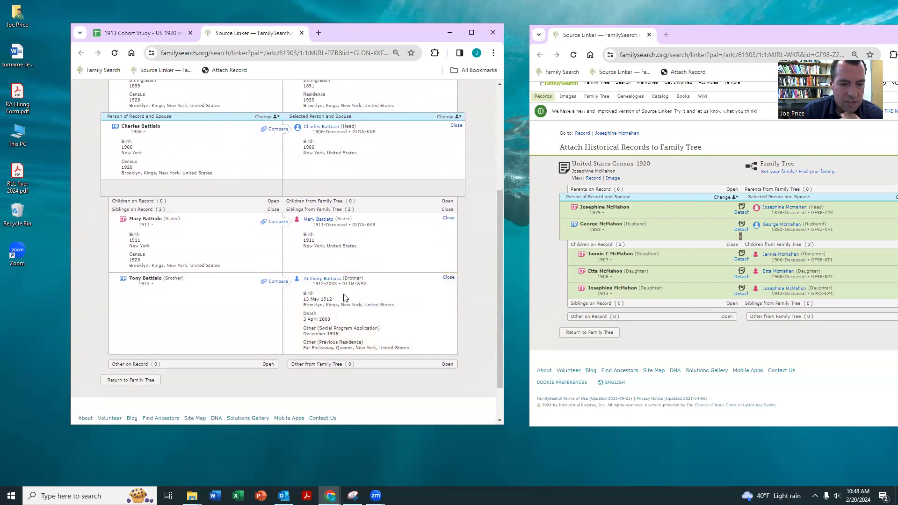
- Recheck the parents and siblings, attach the census record to the whole household, and close the other window holding a finished record
scroll(396, 300, "up", 2)
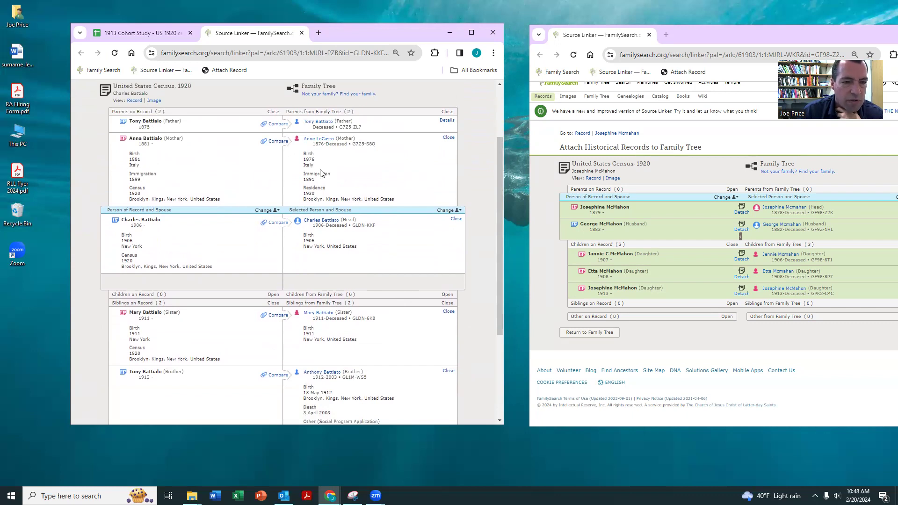
scroll(379, 239, "down", 2)
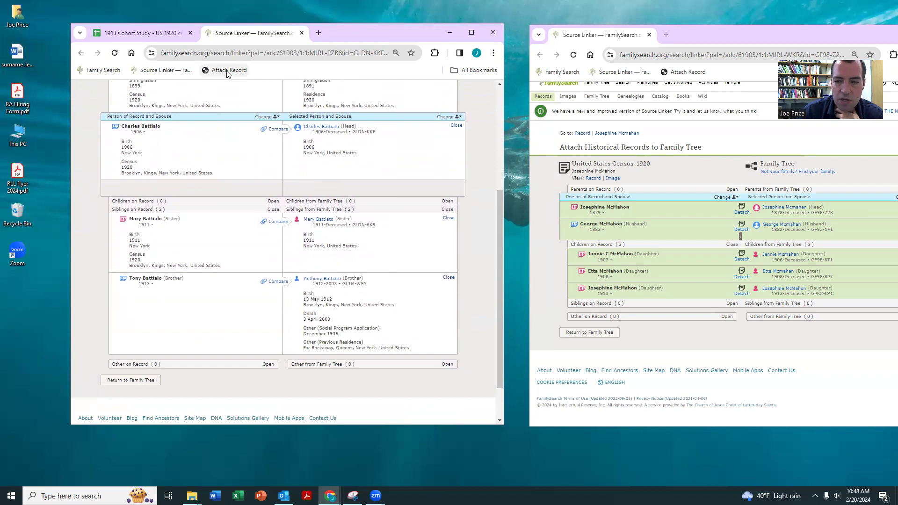
left_click_drag(724, 32, 473, 59)
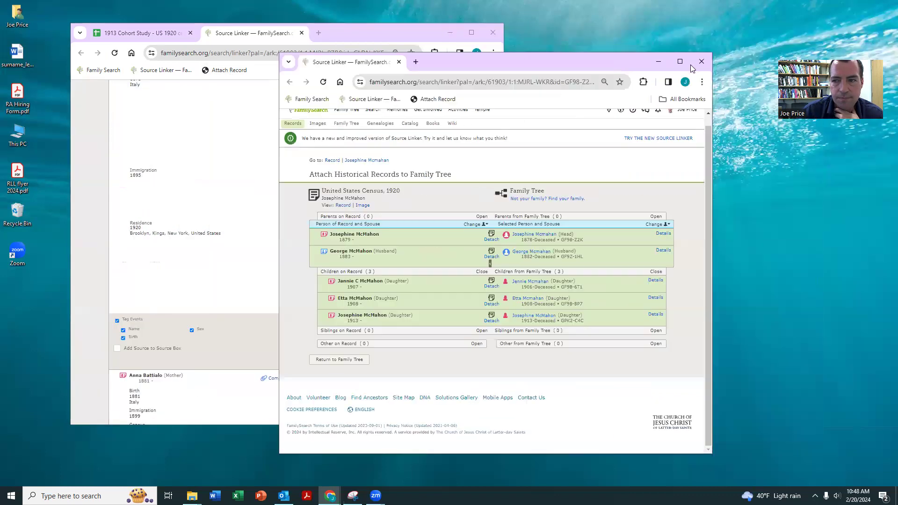
key("ctrl+w")
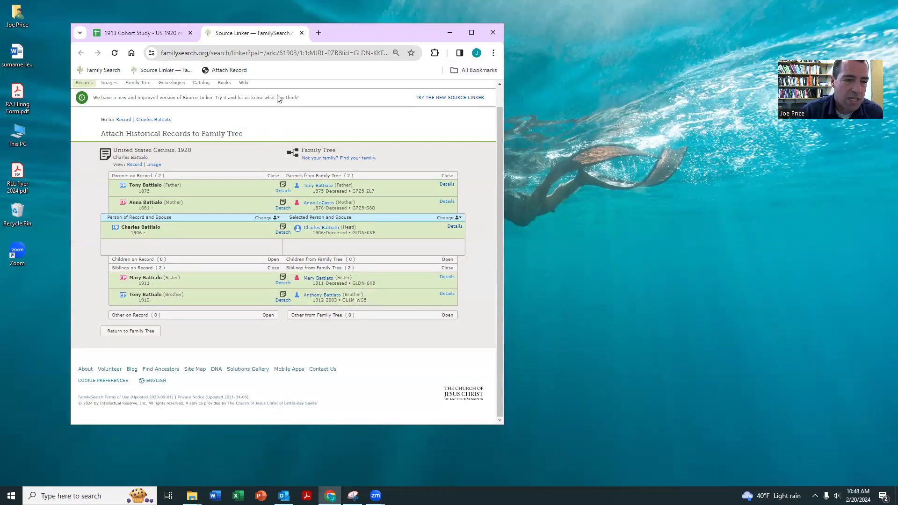
- Close the attached record and enter 1 as the result for row 4616
left_click(302, 33)
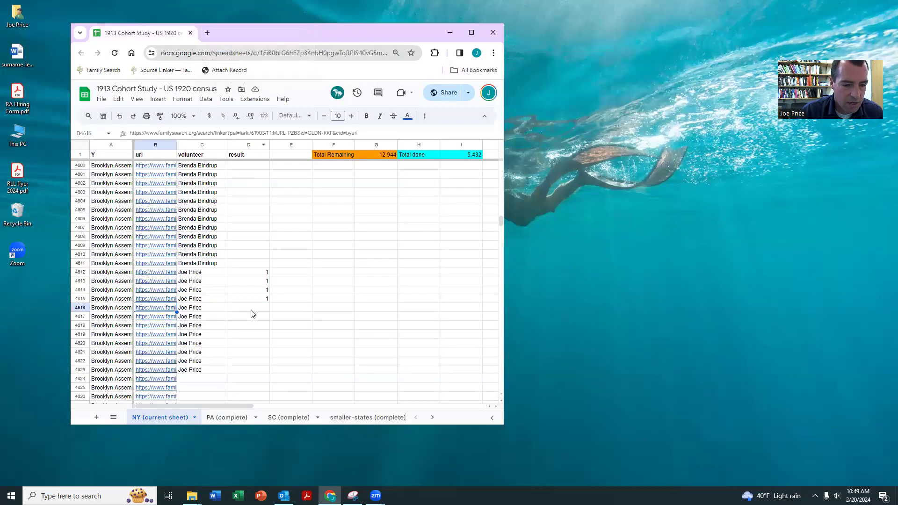
type("1")
scroll(301, 270, "down", 1)
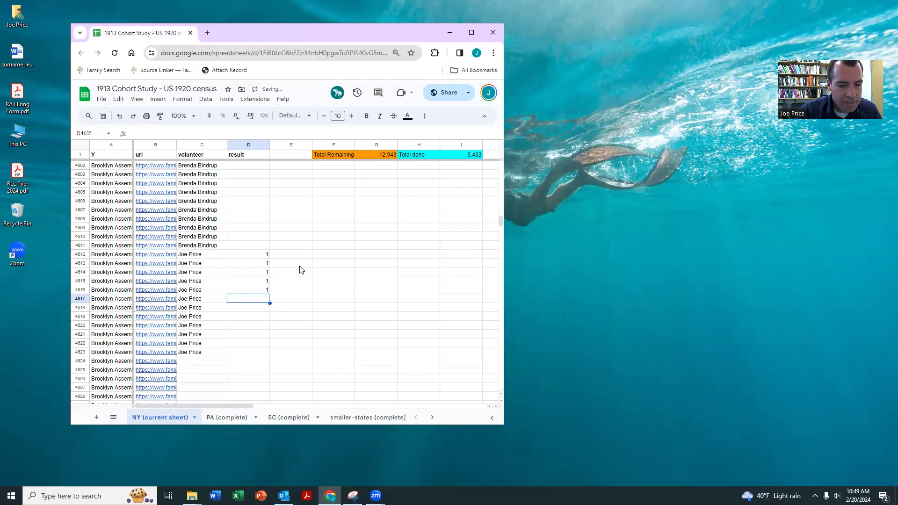
- Open the records linked in rows 4617 to 4621 and start attaching the last one after expanding the selected person's details
left_click_drag(160, 302, 159, 337)
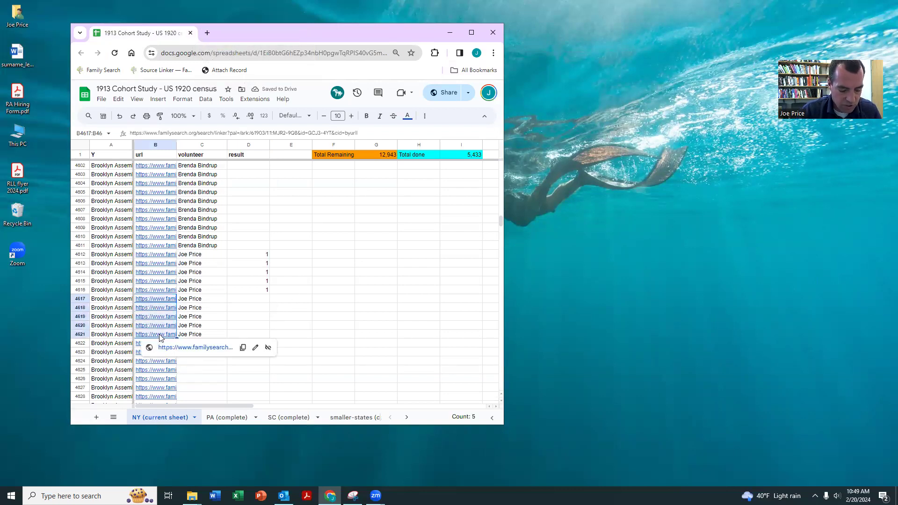
key("alt+Return")
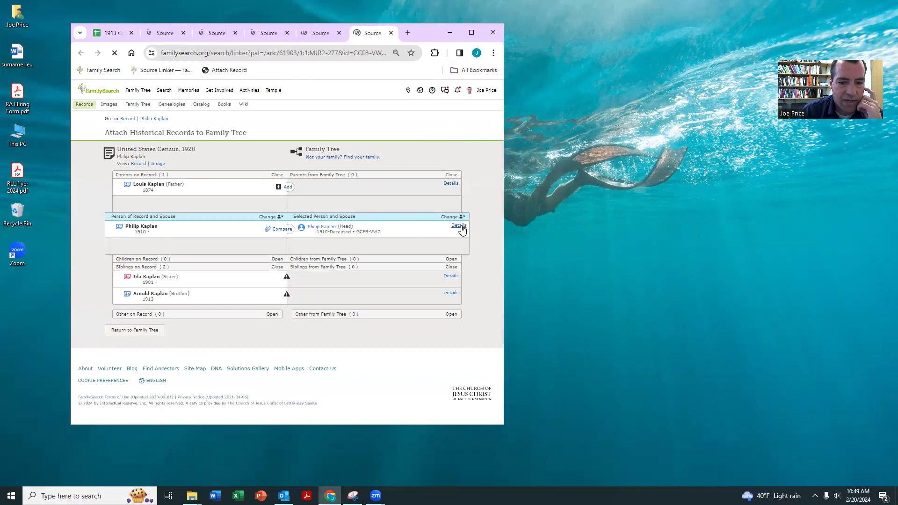
left_click(459, 226)
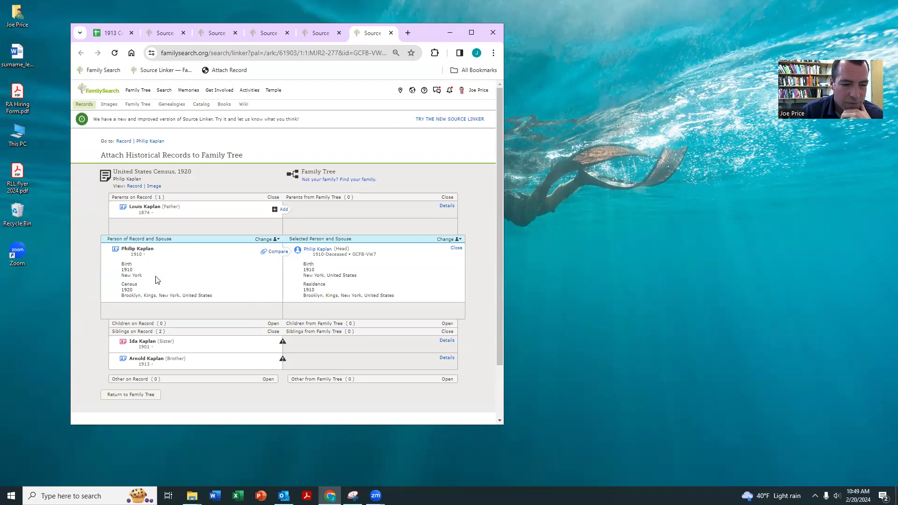
left_click(225, 71)
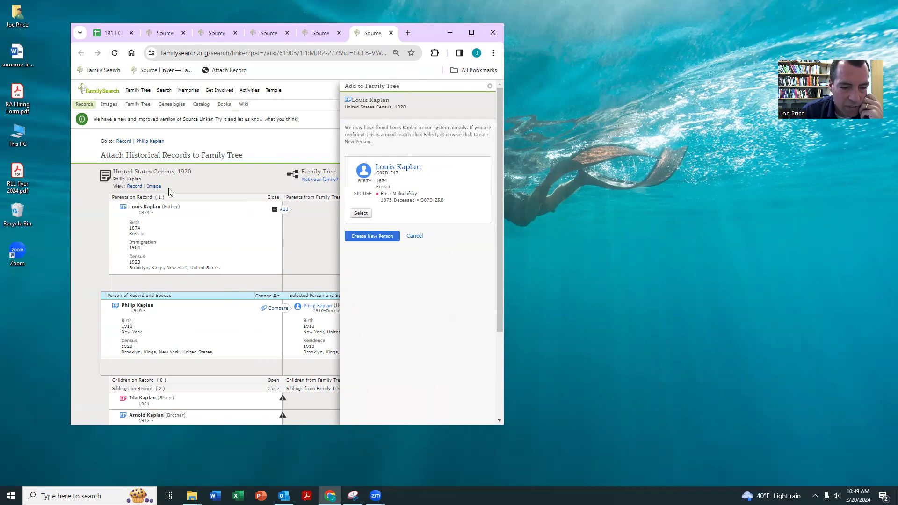
- Open the suggested father's profile in a new tab and compare its spouses and children with the siblings on the census record
right_click(391, 168)
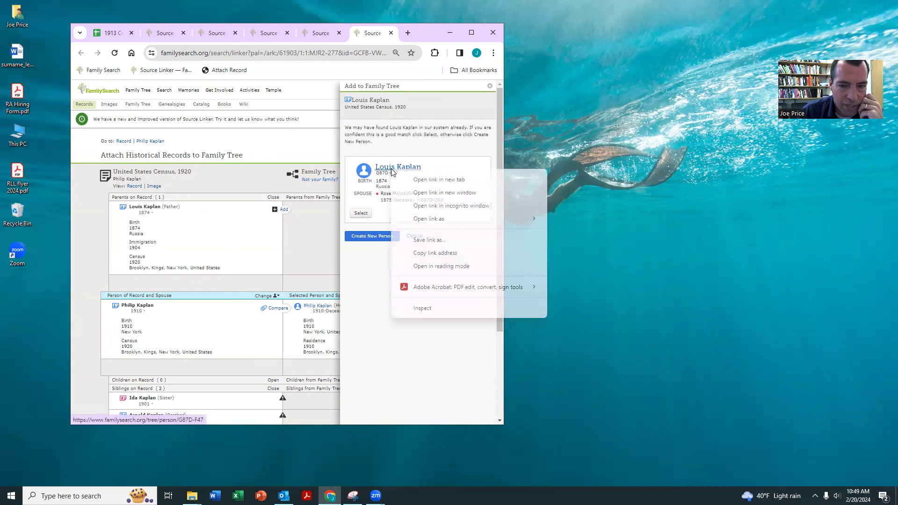
left_click(432, 182)
left_click(374, 33)
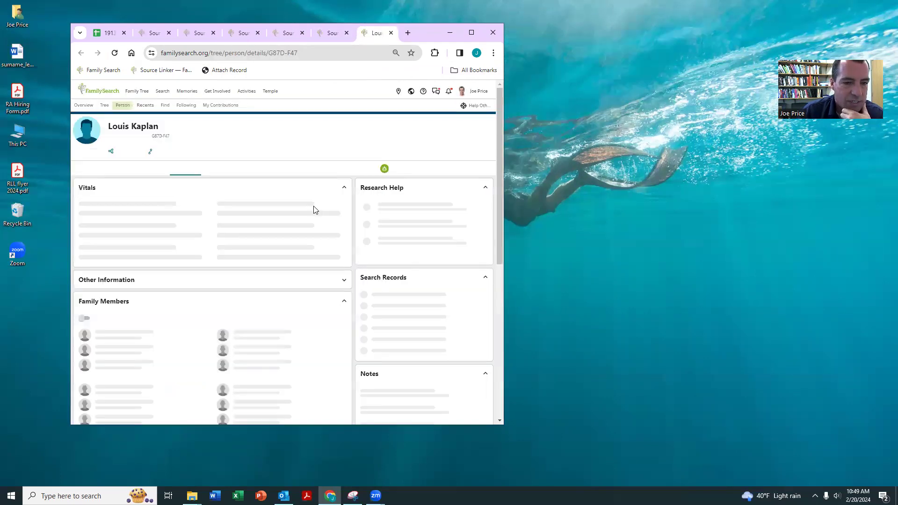
scroll(253, 255, "down", 5)
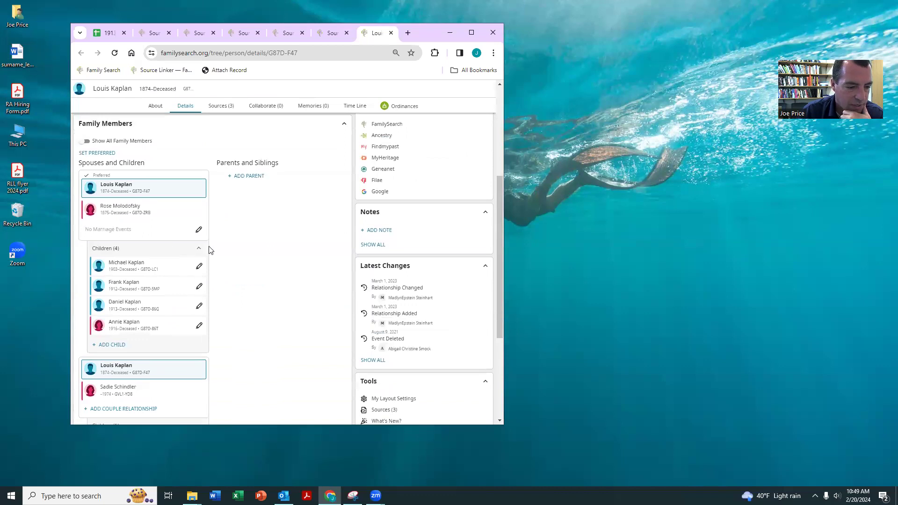
scroll(139, 262, "down", 2)
left_click(107, 332)
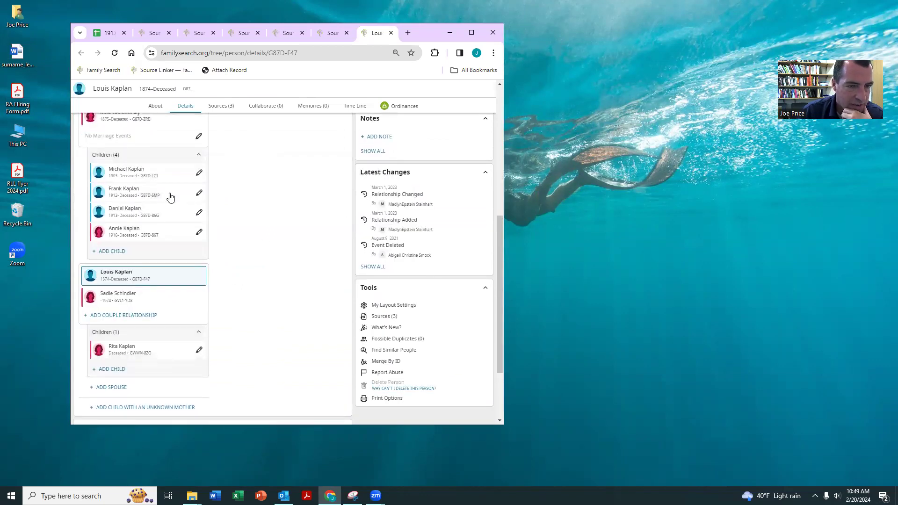
left_click(330, 33)
scroll(256, 208, "down", 2)
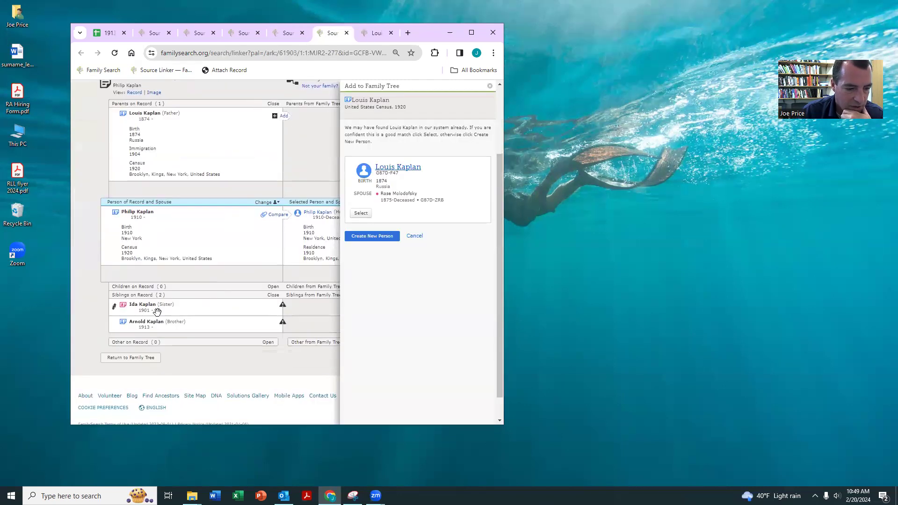
left_click(376, 33)
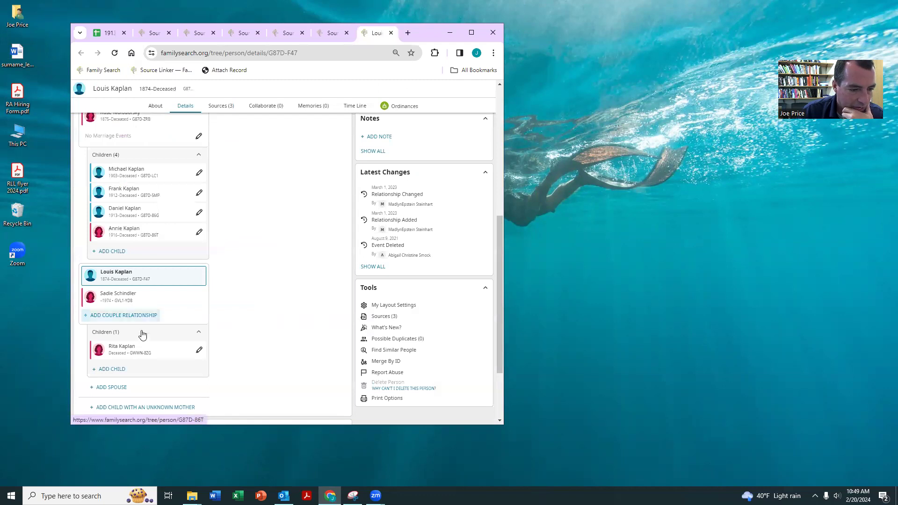
scroll(236, 176, "up", 1)
- Add the father, sister and brother as new Family Tree persons instead of selecting suggested matches, and close the record and the father's profile
left_click(333, 33)
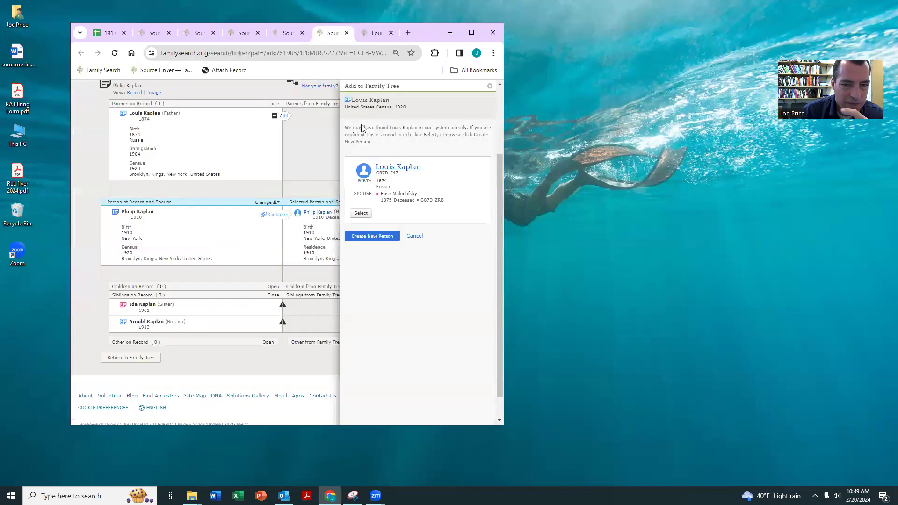
left_click(373, 237)
left_click(373, 324)
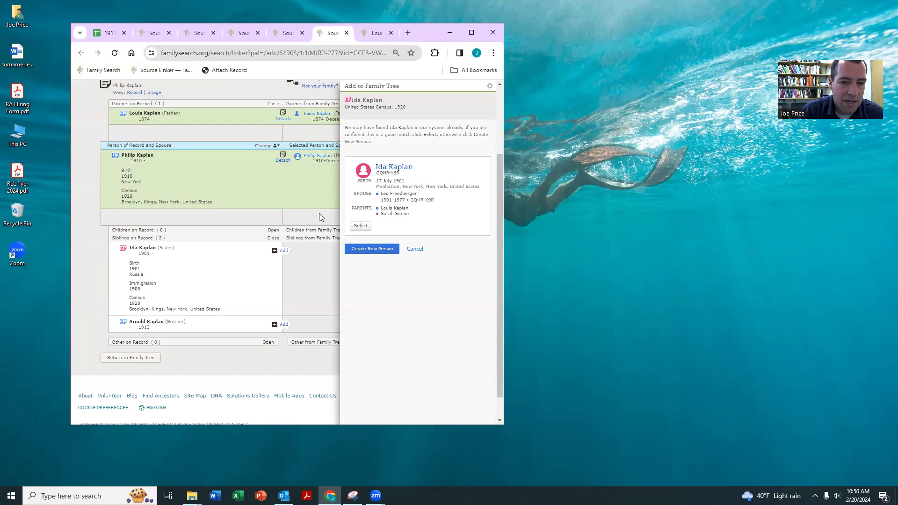
left_click(363, 253)
left_click(359, 330)
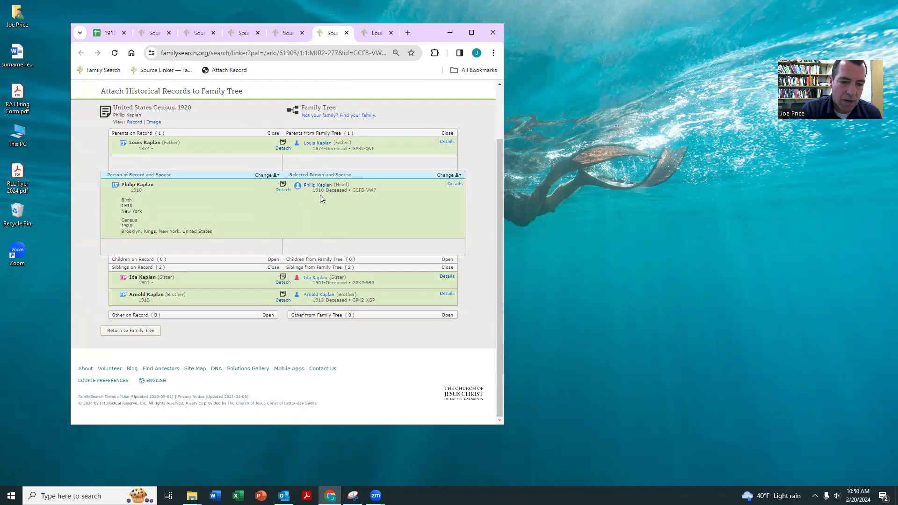
left_click(347, 33)
left_click(346, 33)
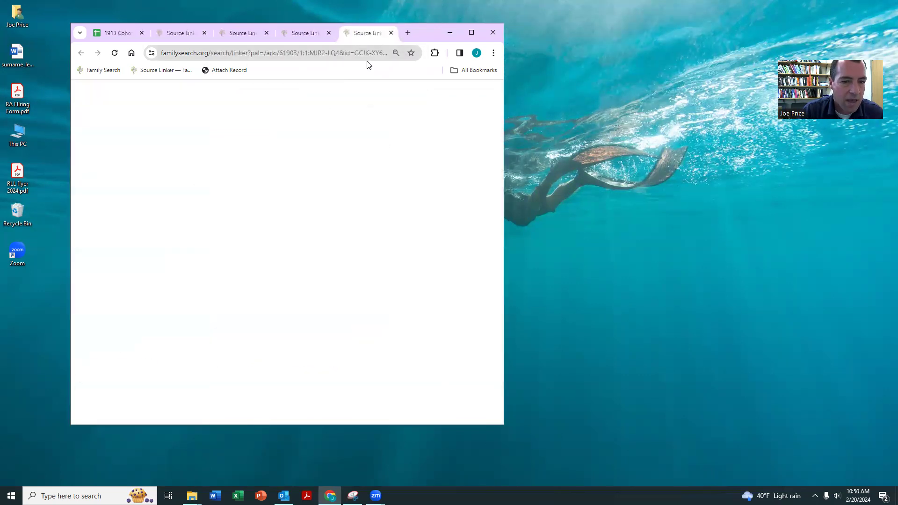
- In the next open record, line up the census daughter born 1903 with the unmatched Family Tree daughter born 1904
left_click_drag(429, 32, 395, 30)
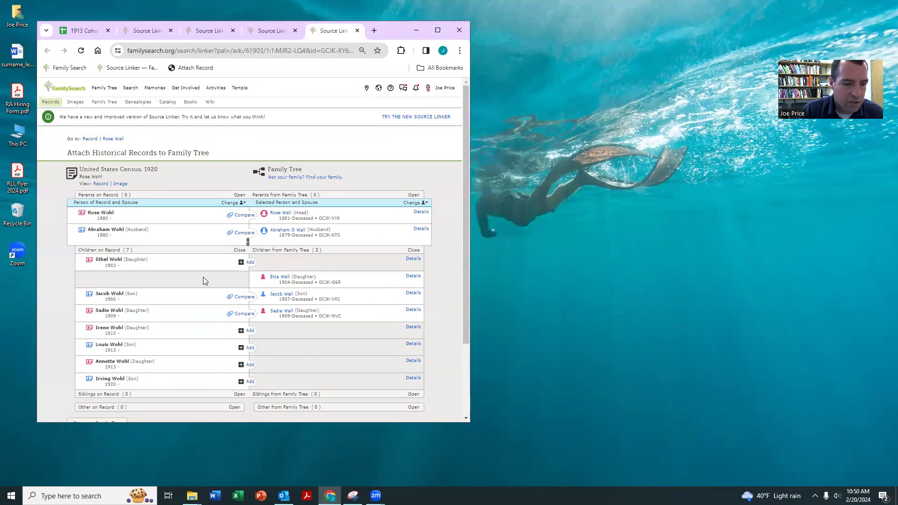
left_click(414, 277)
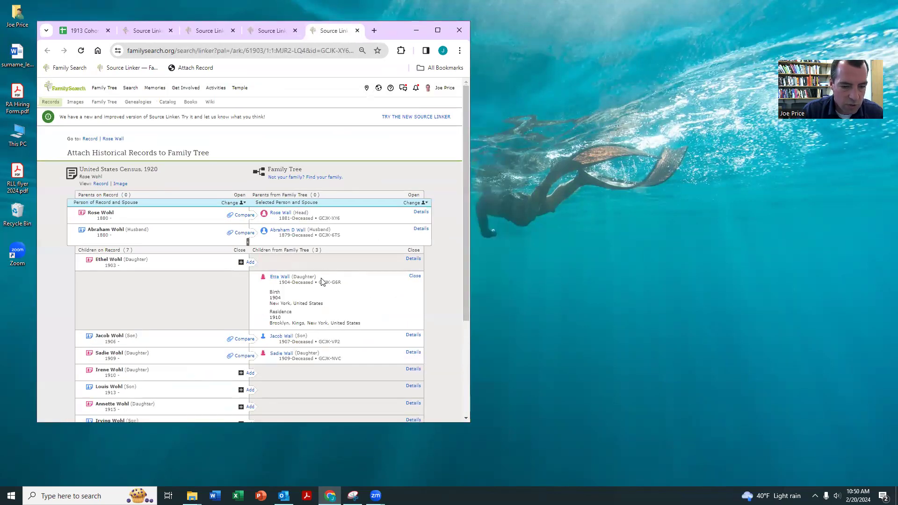
left_click_drag(89, 260, 109, 291)
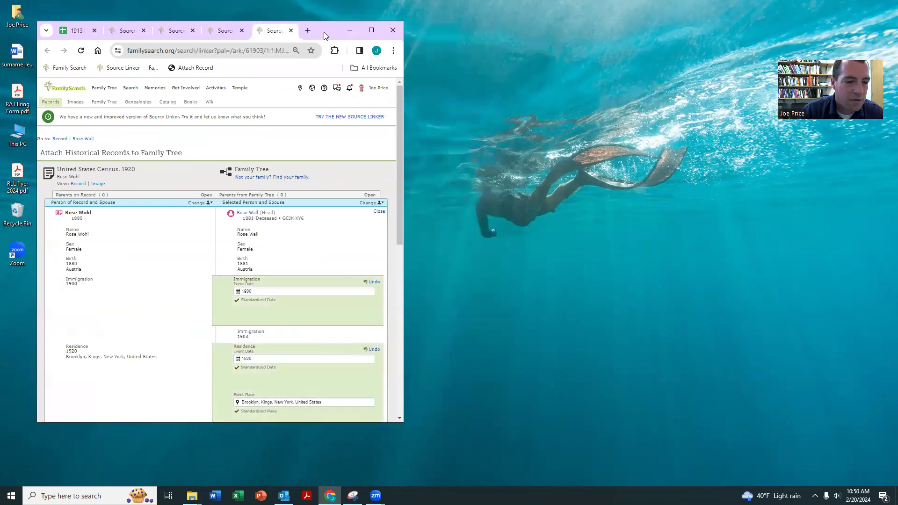
- Place the cohort sheet in its own window beside the records and enter 1 as the result for rows 4617 to 4621
left_click_drag(324, 31, 313, 32)
left_click_drag(62, 35, 432, 40)
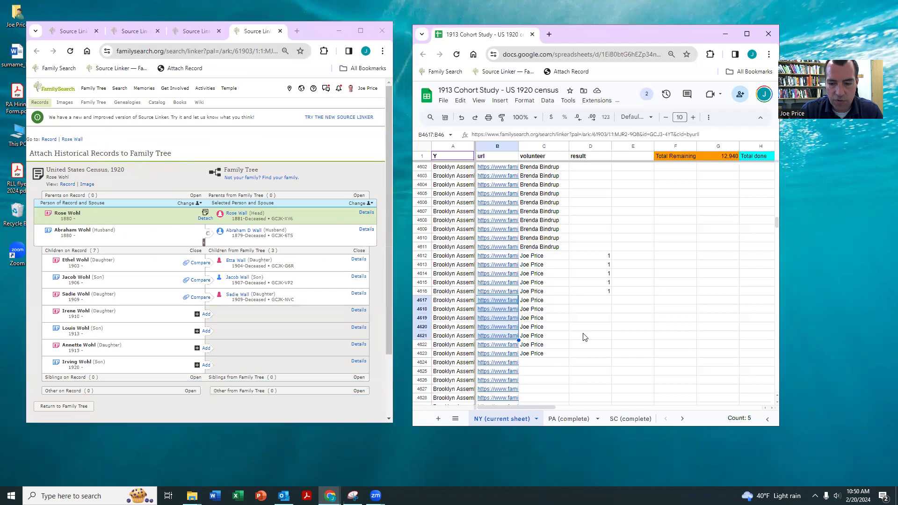
left_click(584, 337)
type("1")
left_click_drag(610, 340, 605, 299)
- Open the records linked in rows 4622 and 4623 and close the already attached one from row 4623
left_click(502, 345)
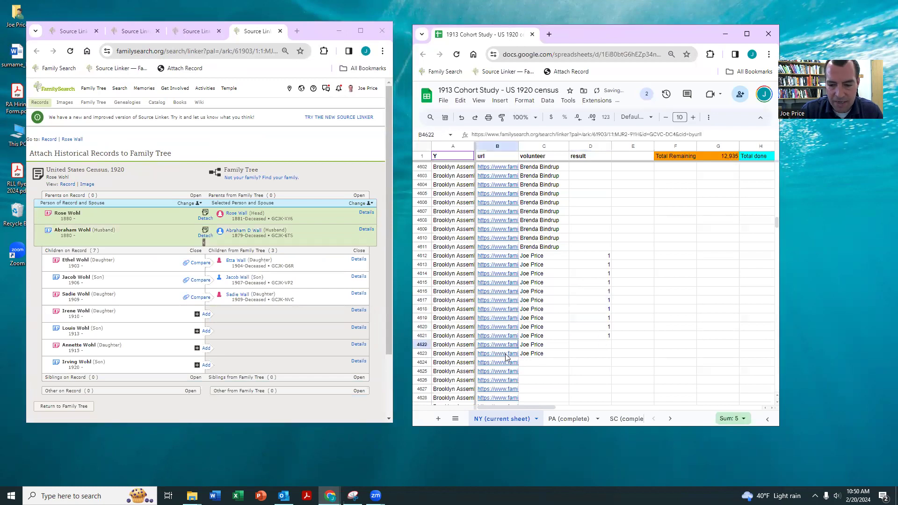
left_click(507, 358)
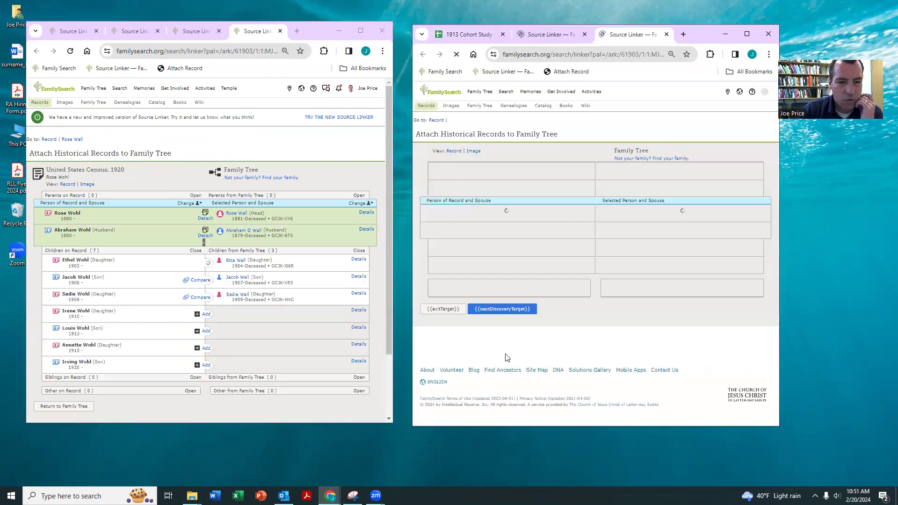
left_click(359, 277)
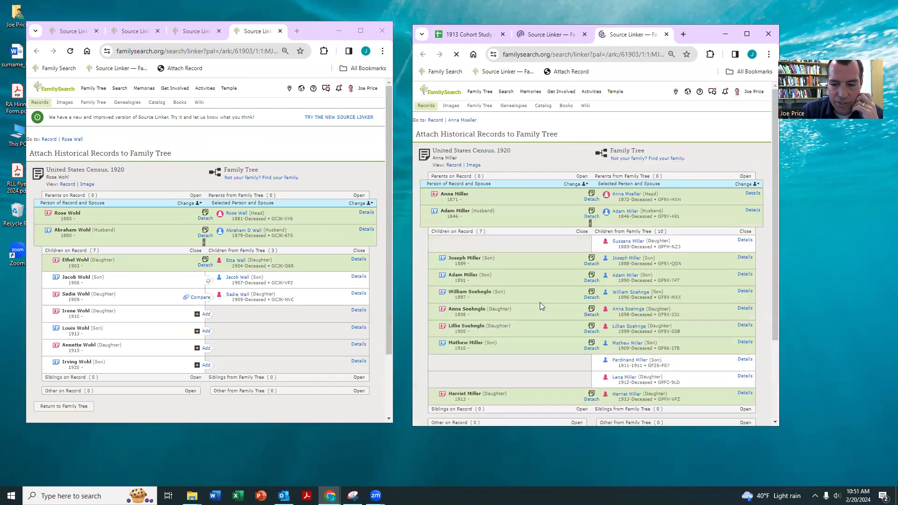
left_click(667, 34)
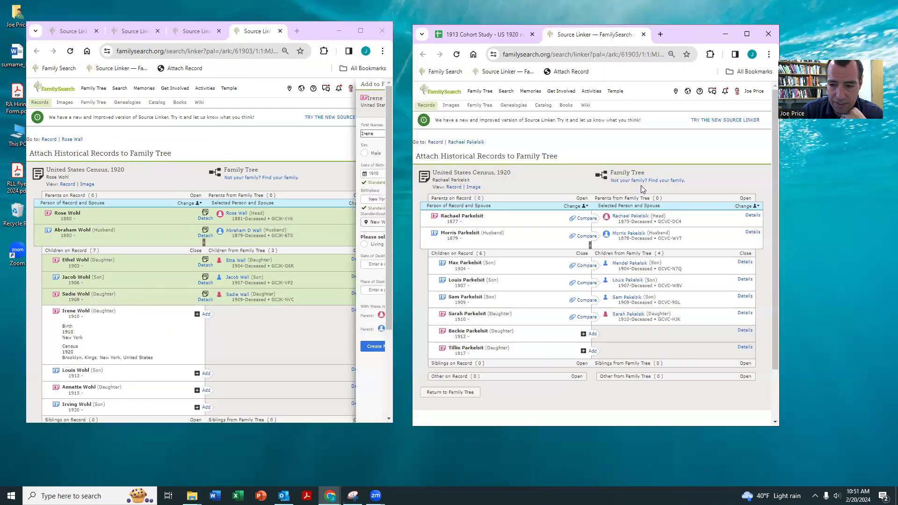
- Attach the row 4622 record to its household members while closing the record with the 1903 daughter in the other window
scroll(640, 192, "down", 1)
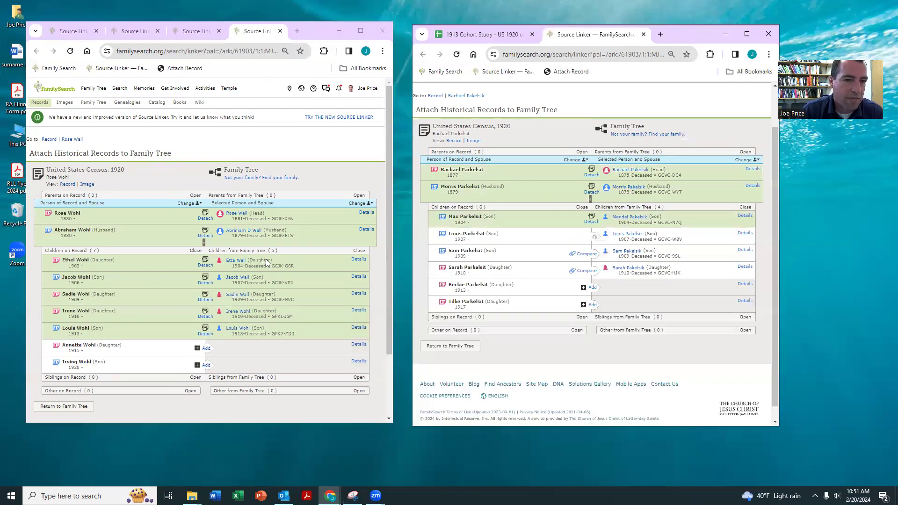
left_click(280, 32)
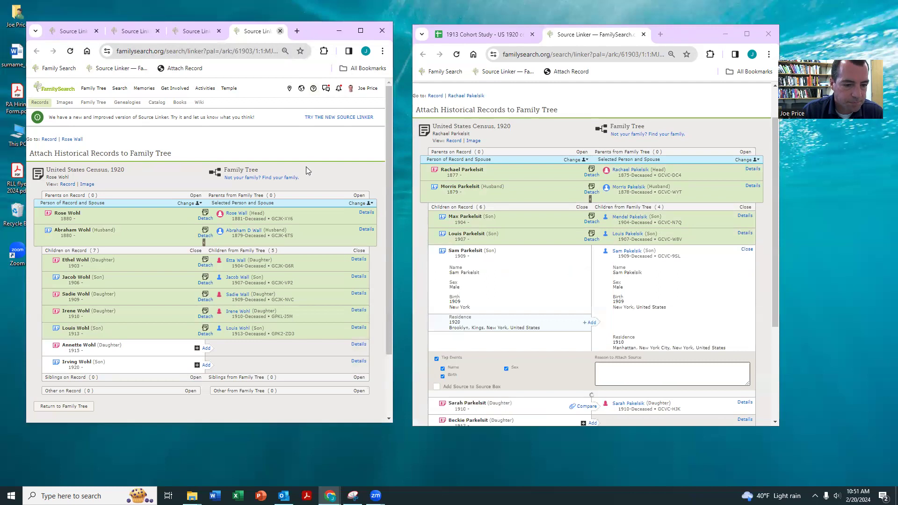
key("ctrl+w")
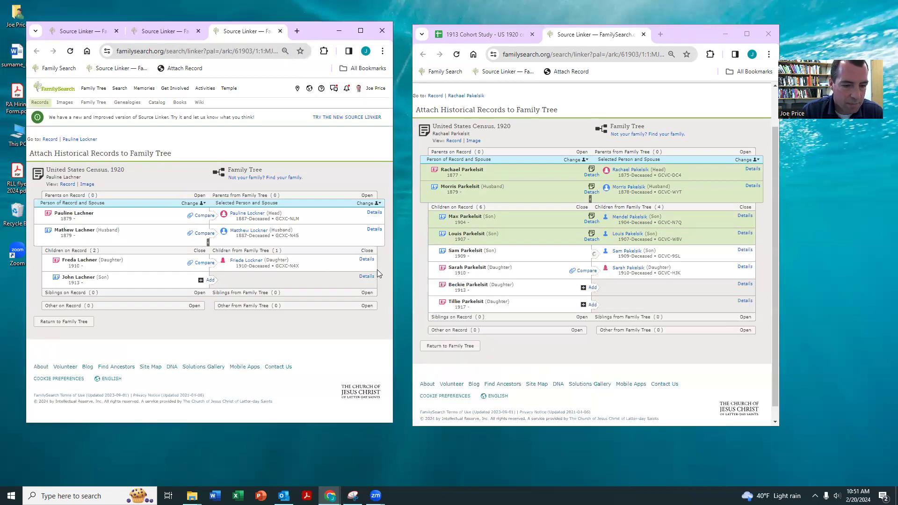
- Compare the details of the daughter, husband and head in the next open record and close it without attaching
left_click(366, 260)
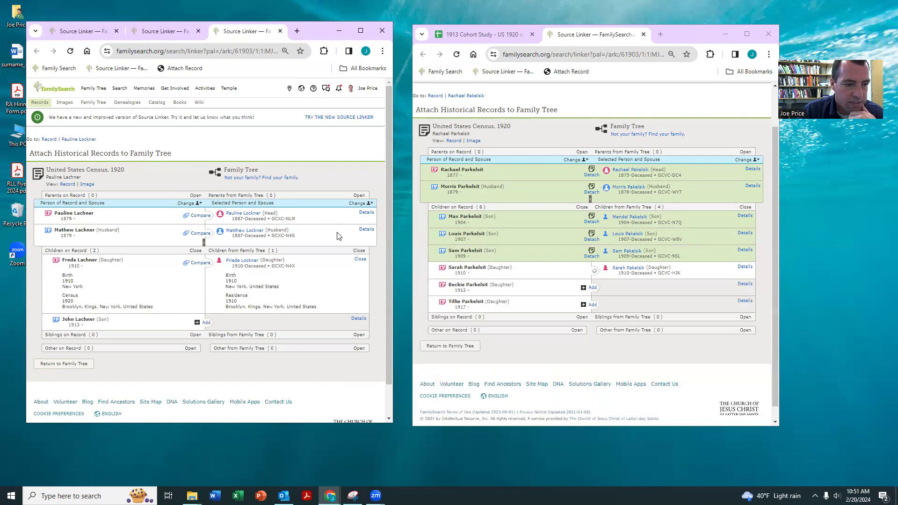
left_click(366, 229)
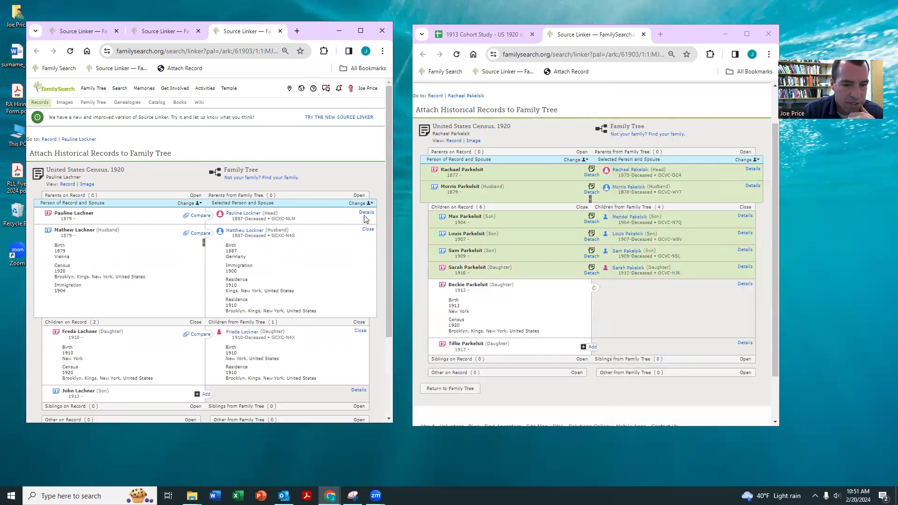
left_click(366, 213)
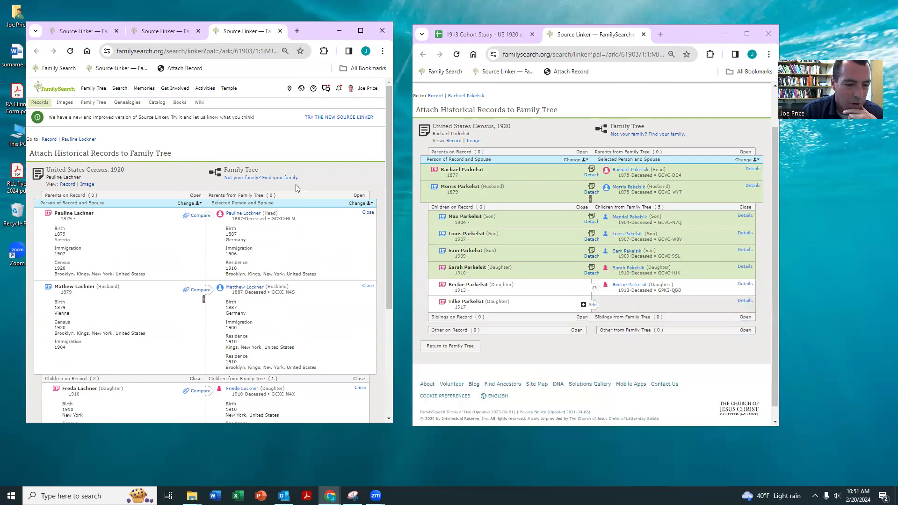
left_click(280, 31)
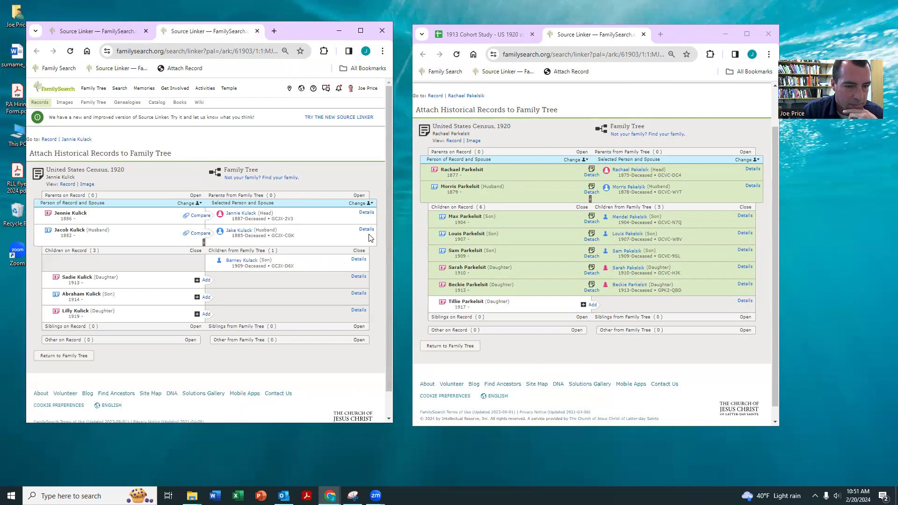
- Compare the details of the 1909 son, 1913 daughter, husband and head in the open record, and attach it to the matching family members
left_click(359, 260)
scroll(358, 257, "down", 2)
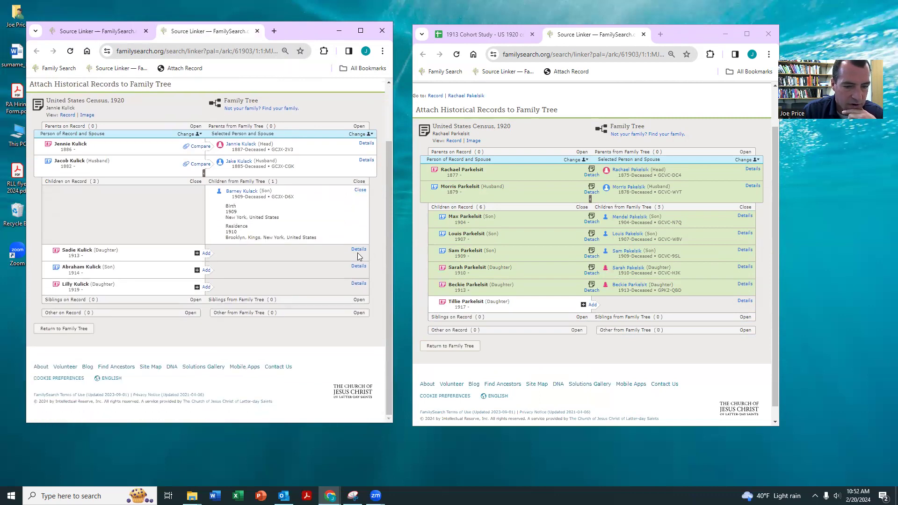
left_click(358, 251)
left_click(366, 160)
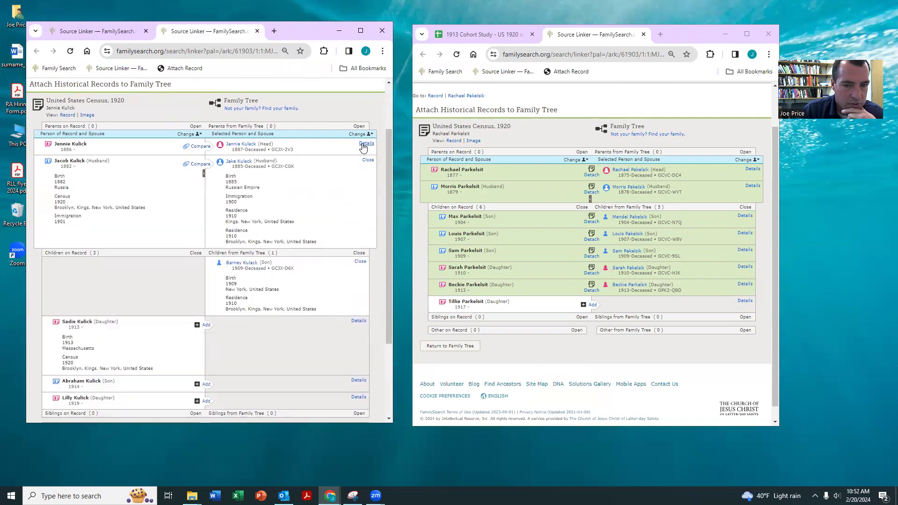
left_click(366, 144)
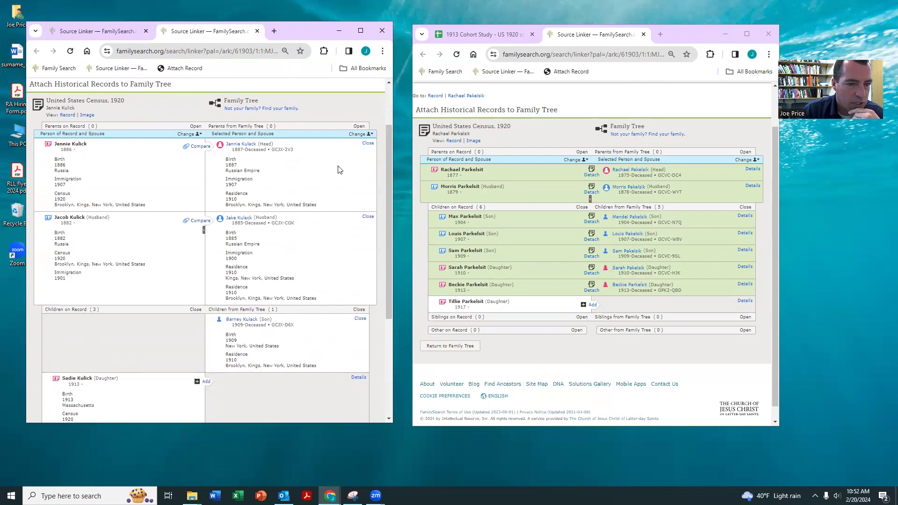
scroll(339, 170, "down", 2)
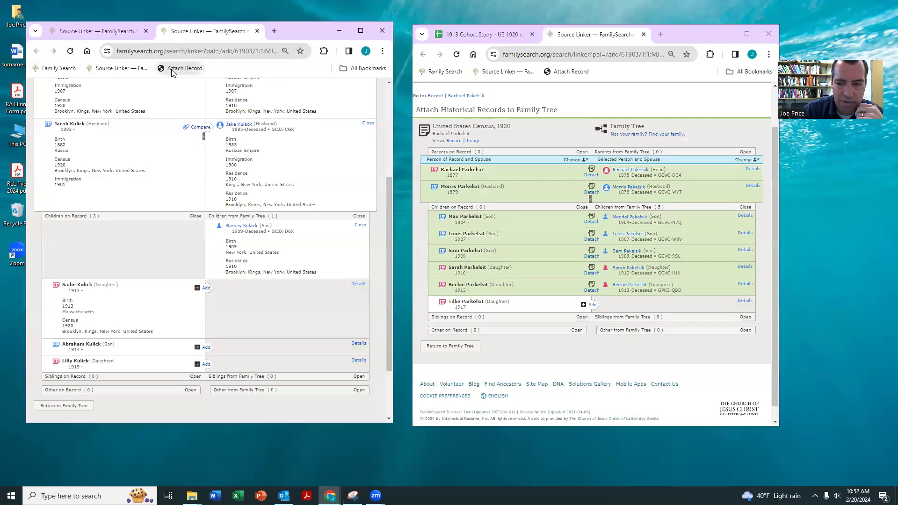
- Enter 1 as the result for rows 4622 and 4623 and close the two finished record pages
left_click(644, 34)
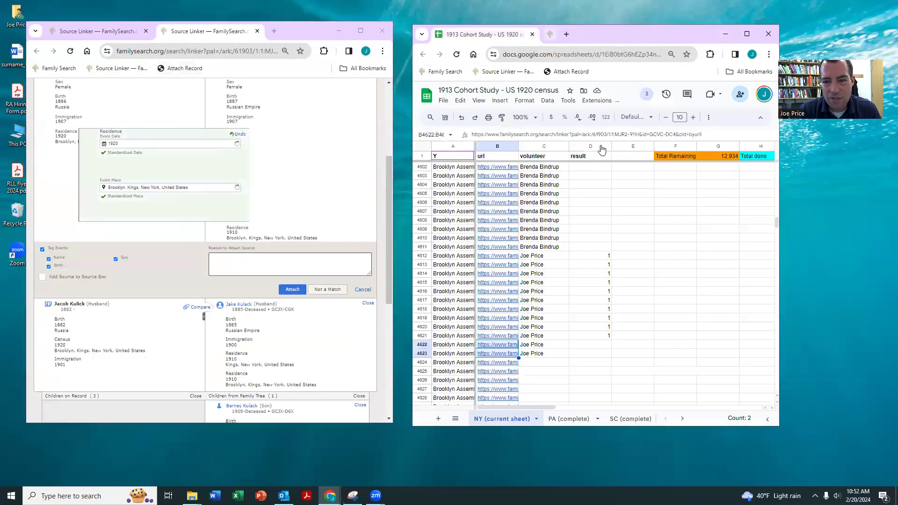
left_click_drag(599, 338, 597, 353)
key("ctrl+d")
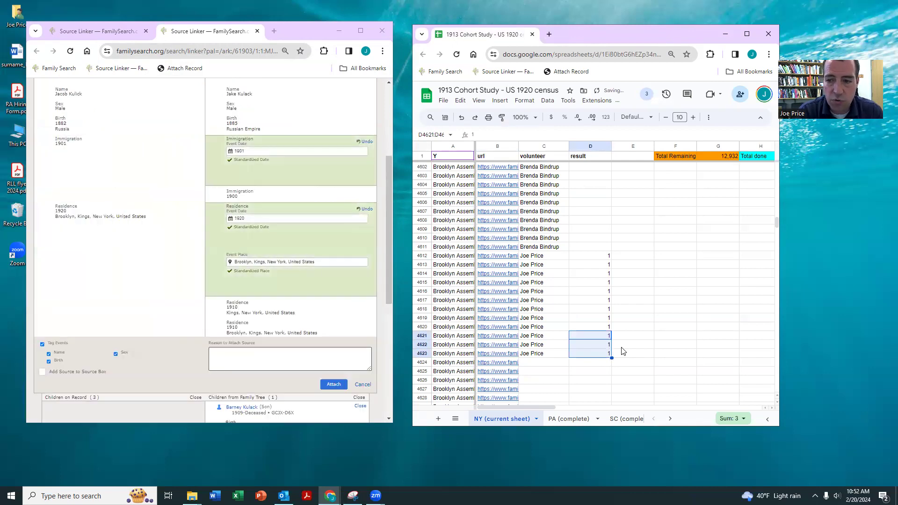
left_click(622, 354)
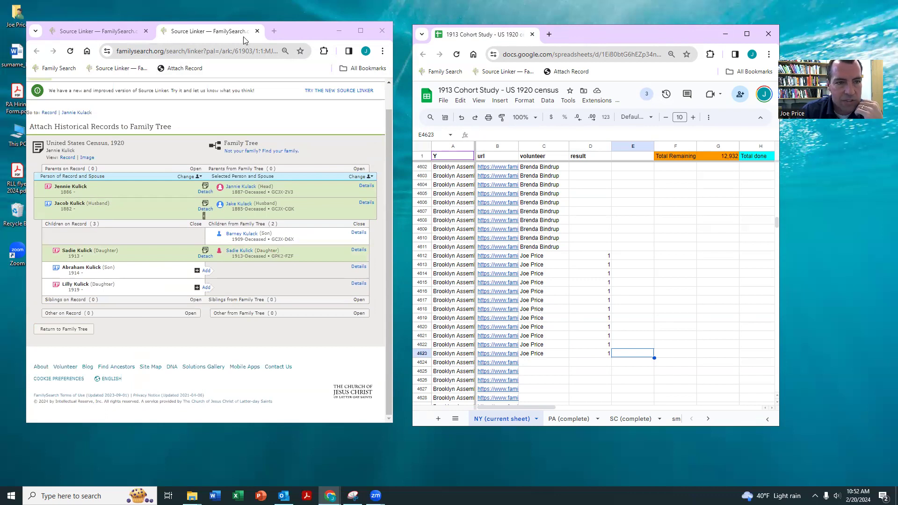
left_click(257, 31)
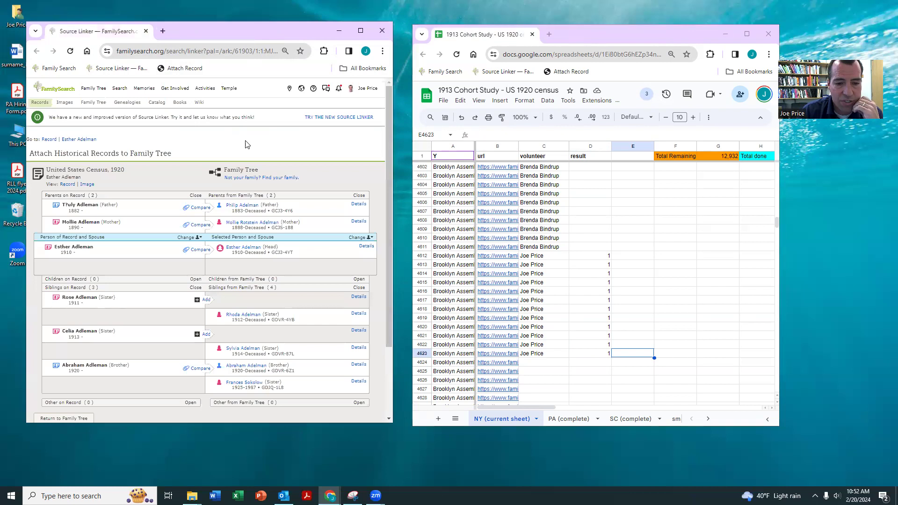
- Check the brother's and father's details in the remaining record and pair its 1911 and 1913 sisters with the tree's 1912 and 1914 sisters
scroll(239, 148, "down", 1)
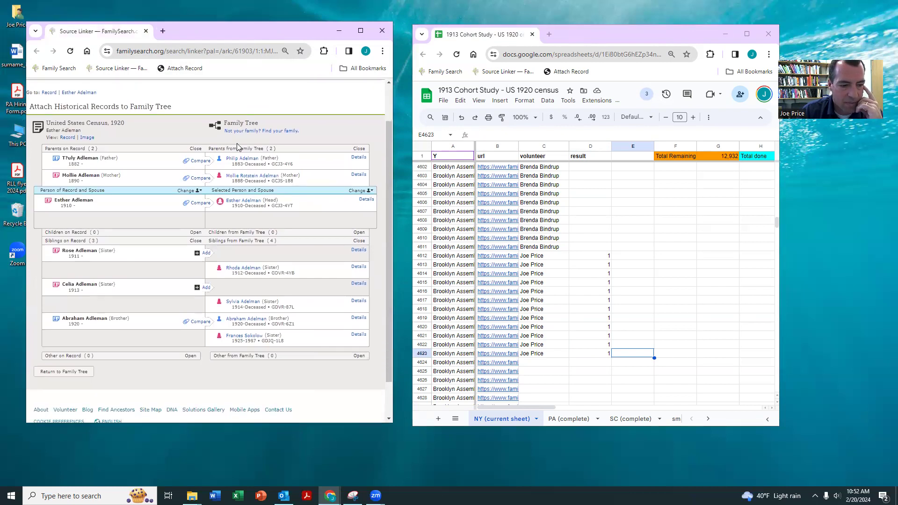
scroll(237, 148, "down", 1)
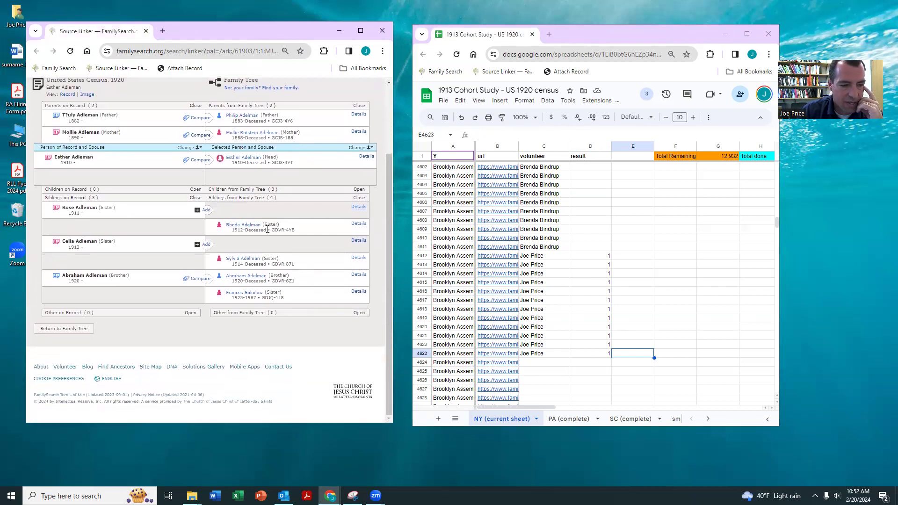
left_click(358, 275)
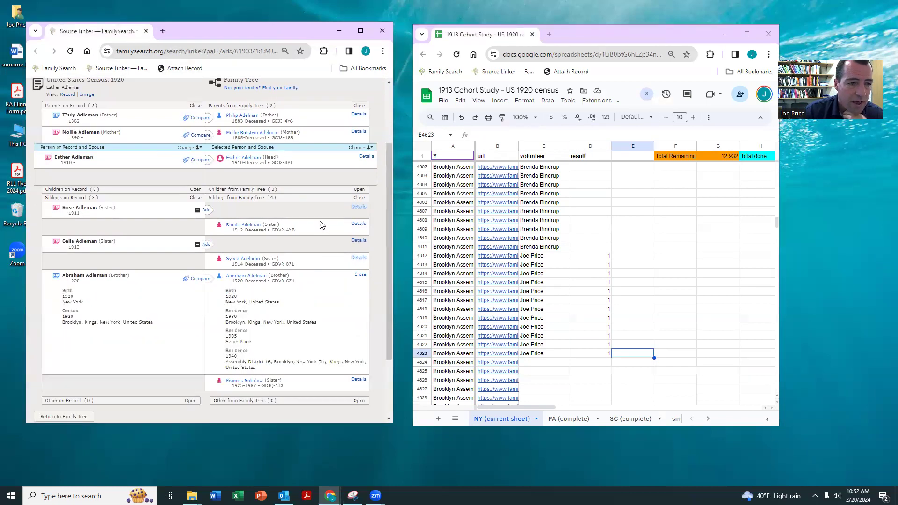
left_click(359, 114)
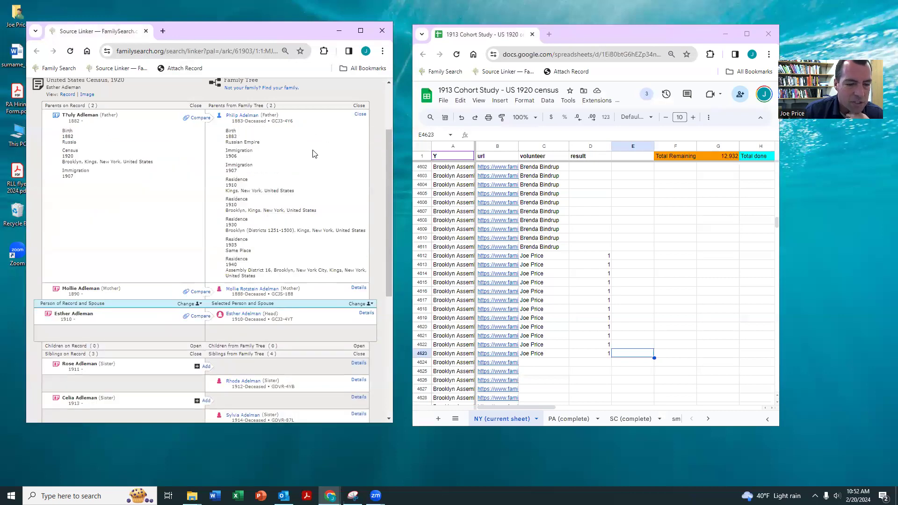
scroll(180, 275, "down", 2)
left_click_drag(55, 278, 56, 307)
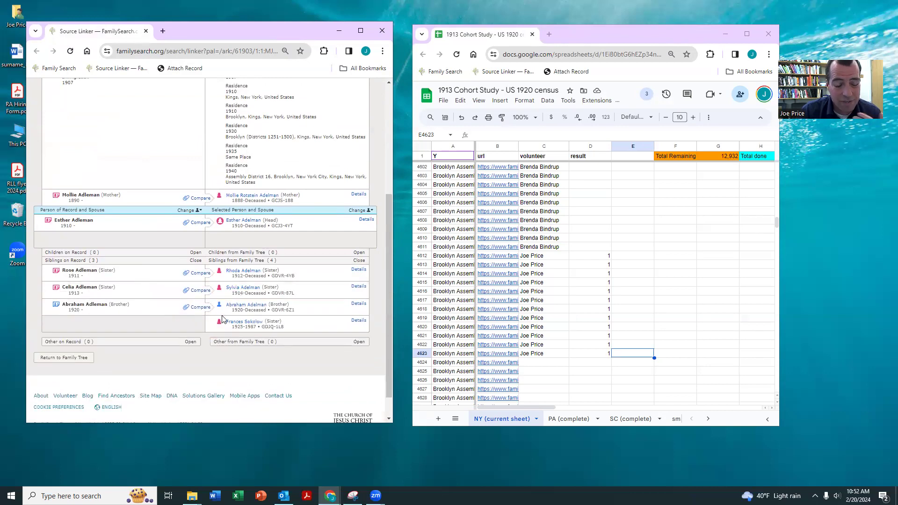
- Close the window with the remaining record and move the cohort sheet window toward the middle of the desktop
scroll(334, 203, "up", 2)
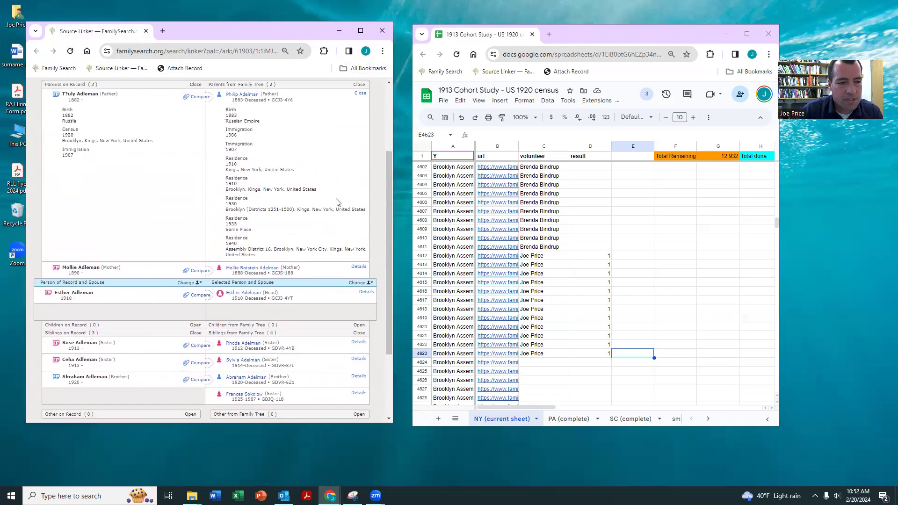
left_click(382, 31)
left_click_drag(584, 33, 328, 38)
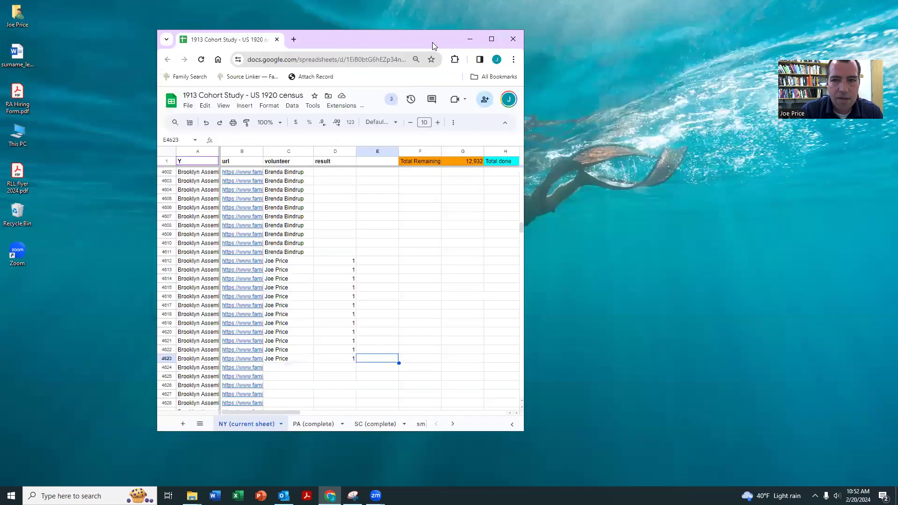